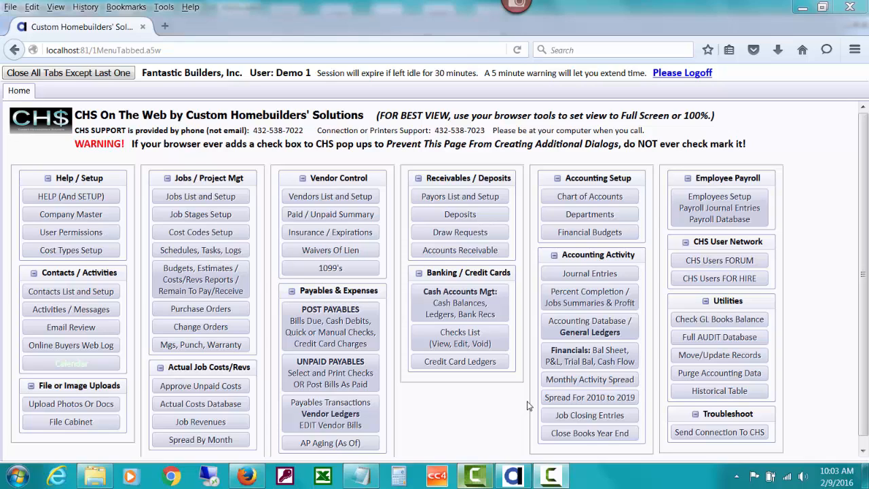
- Open the deposits area's help document on posting a zero deposit for a lot draw and examine its example entry
{"action": "left_click", "coordinate": [426, 217]}
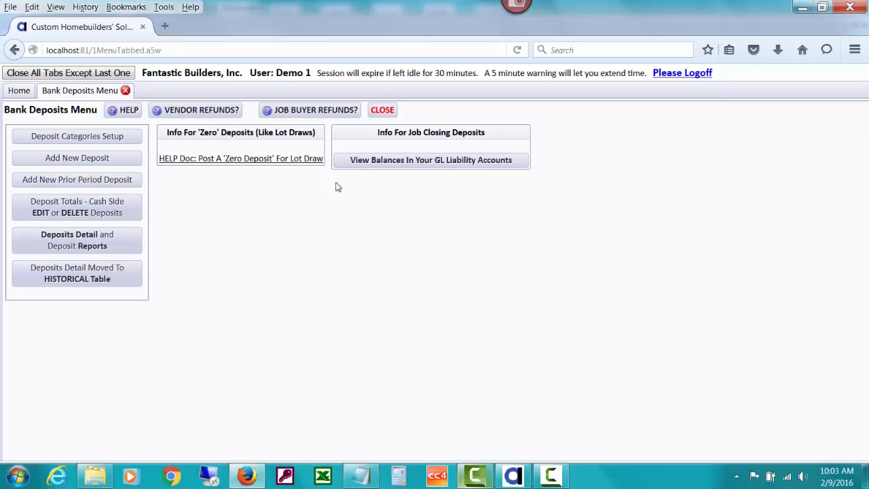
{"action": "left_click", "coordinate": [269, 165]}
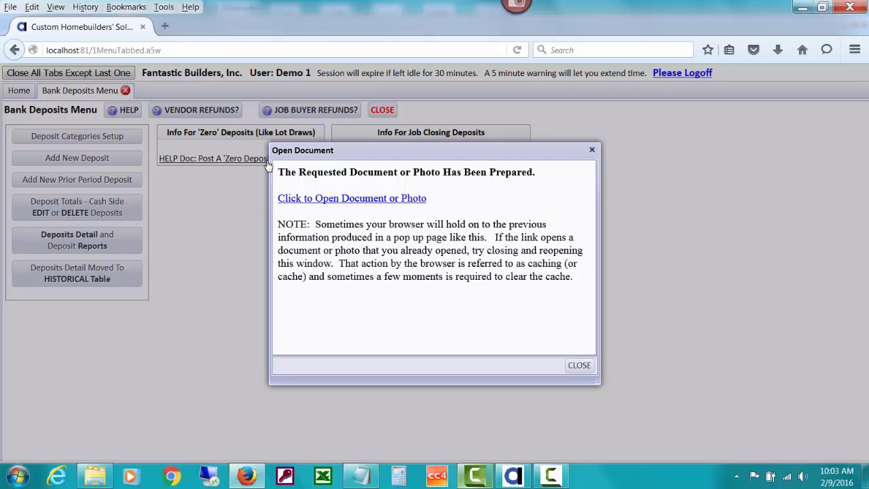
{"action": "left_click", "coordinate": [333, 198]}
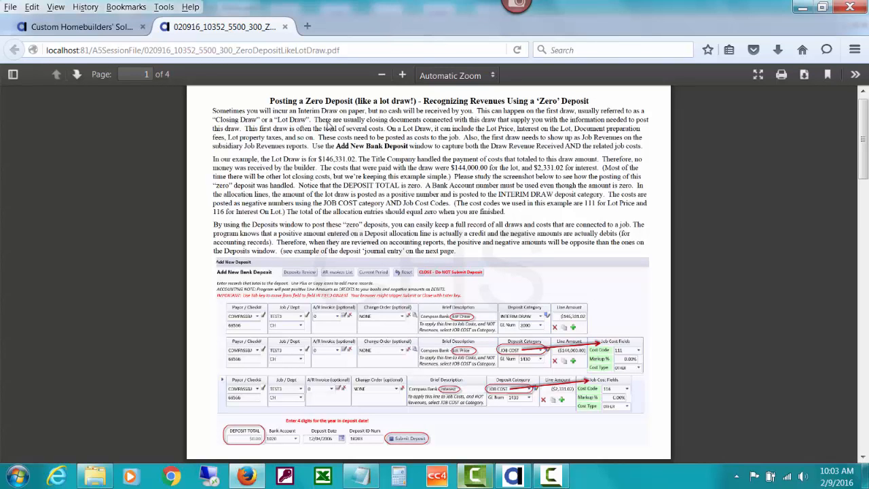
{"action": "left_click", "coordinate": [403, 76]}
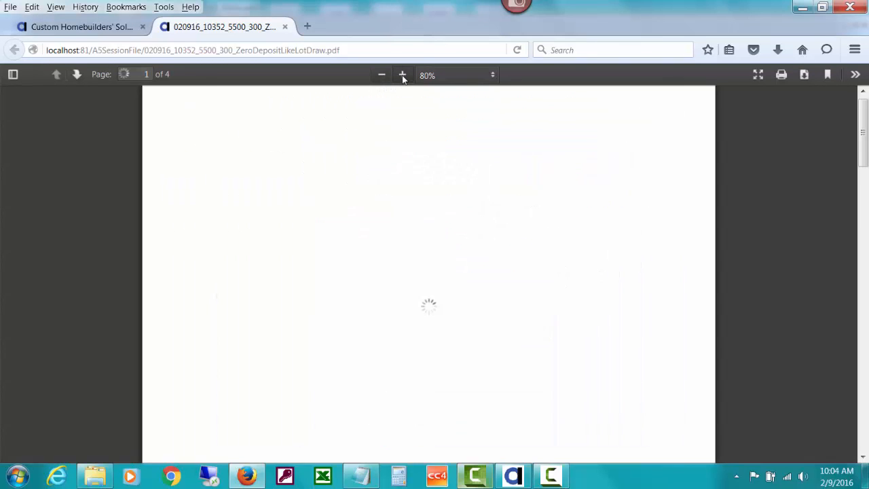
{"action": "left_click", "coordinate": [403, 76]}
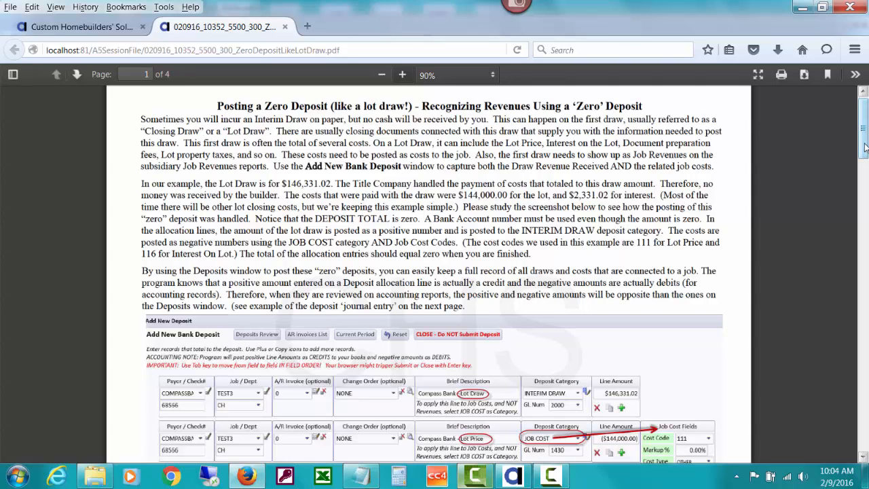
{"action": "left_click_drag", "start_coordinate": [864, 144], "coordinate": [864, 173]}
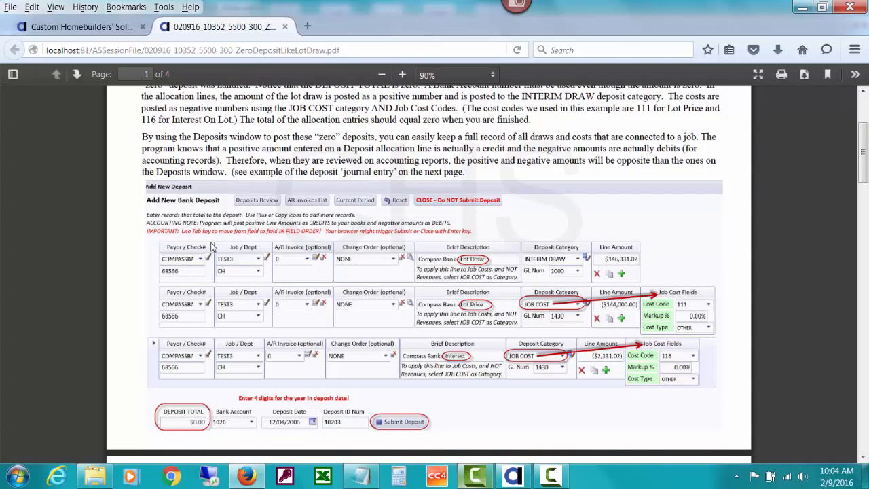
{"action": "left_click", "coordinate": [401, 77]}
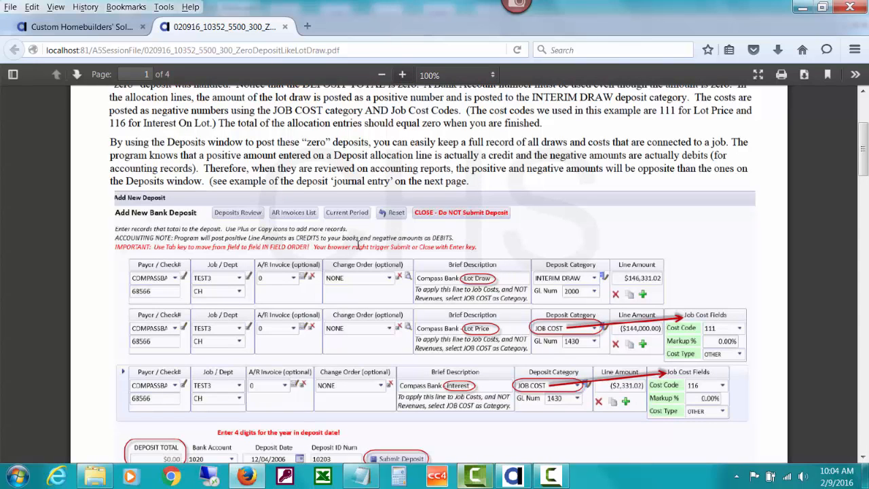
{"action": "left_click", "coordinate": [120, 31]}
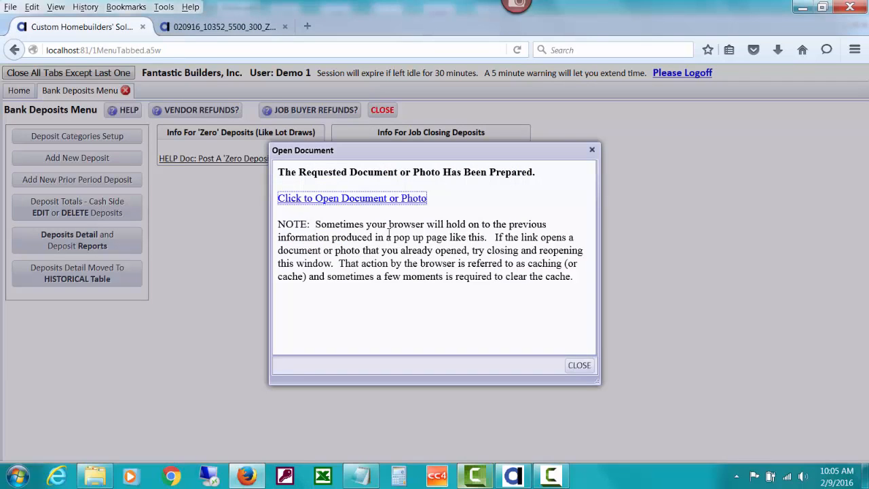
{"action": "left_click", "coordinate": [588, 371]}
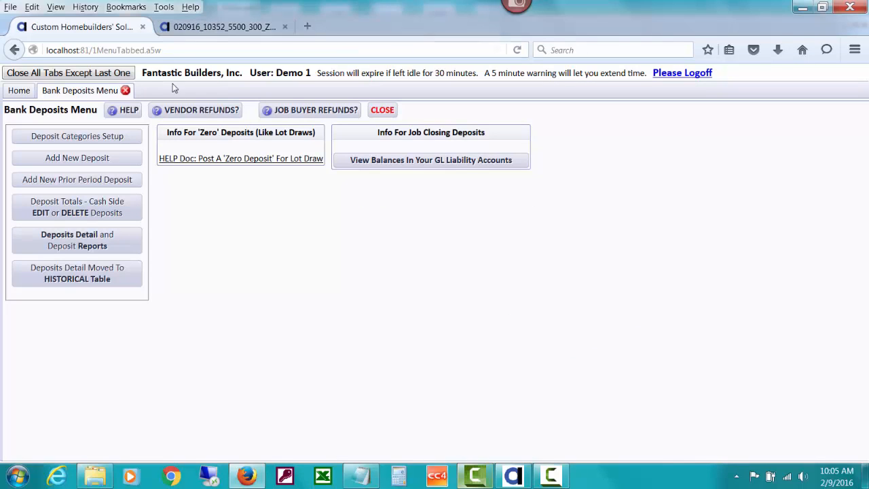
- Start a new bank deposit and choose Compass Bank (COMPASSBAN) as the payor of the first line
{"action": "left_click", "coordinate": [125, 159]}
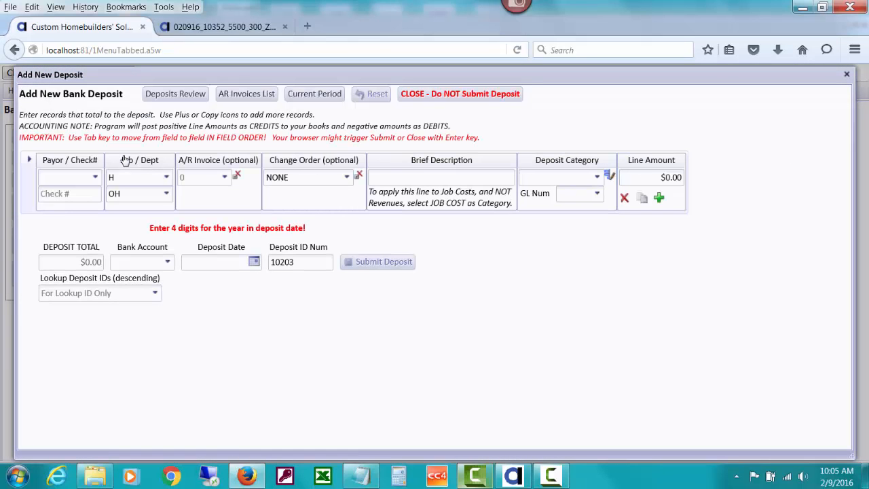
{"action": "left_click", "coordinate": [42, 174]}
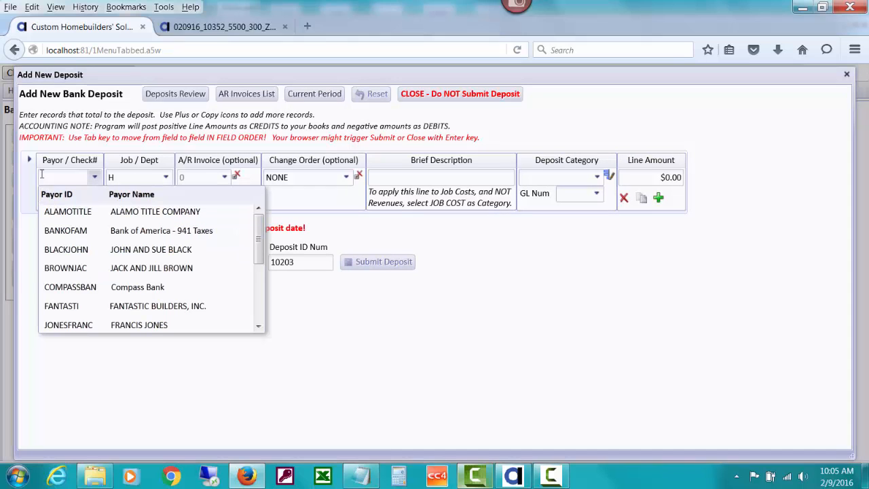
{"action": "type", "text": "co"}
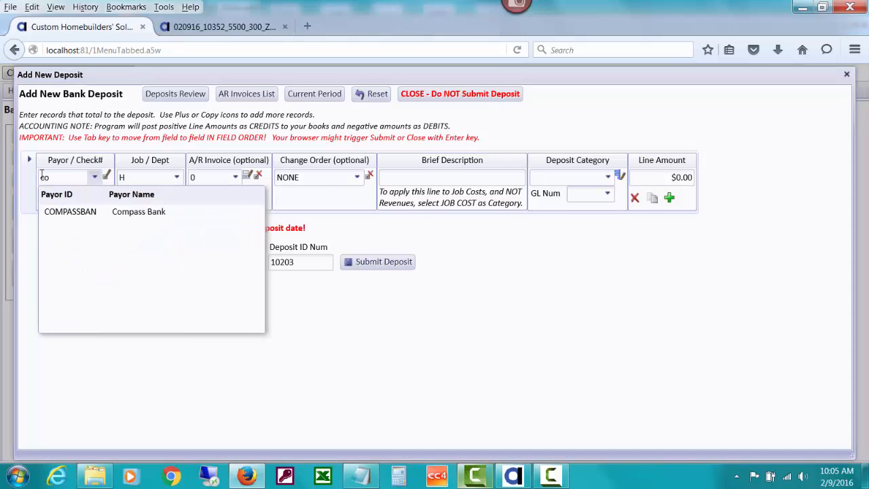
{"action": "left_click", "coordinate": [92, 221]}
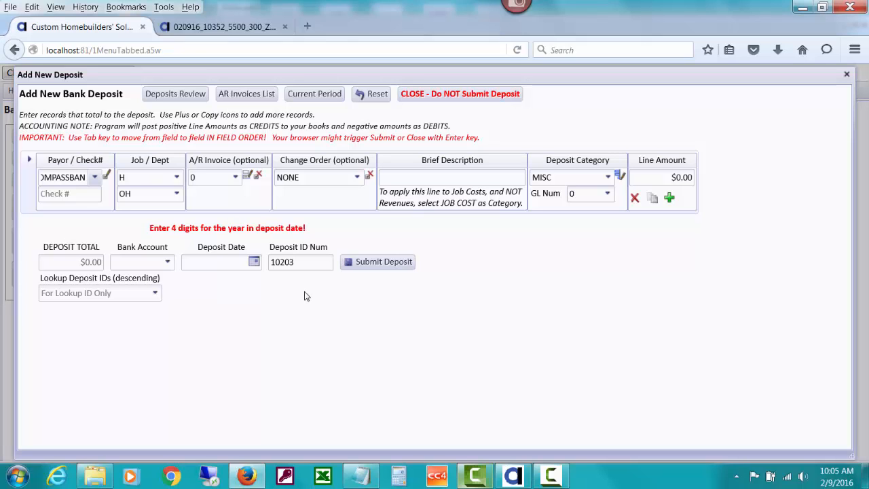
- Enter "No Check" as the first line's check number and assign the line to job TEST3
{"action": "left_click", "coordinate": [247, 31]}
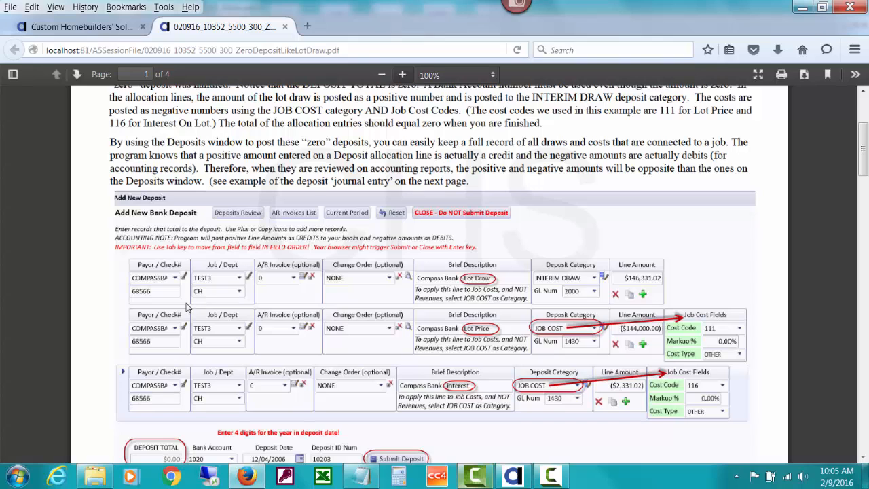
{"action": "left_click", "coordinate": [104, 31]}
{"action": "left_click", "coordinate": [82, 194]}
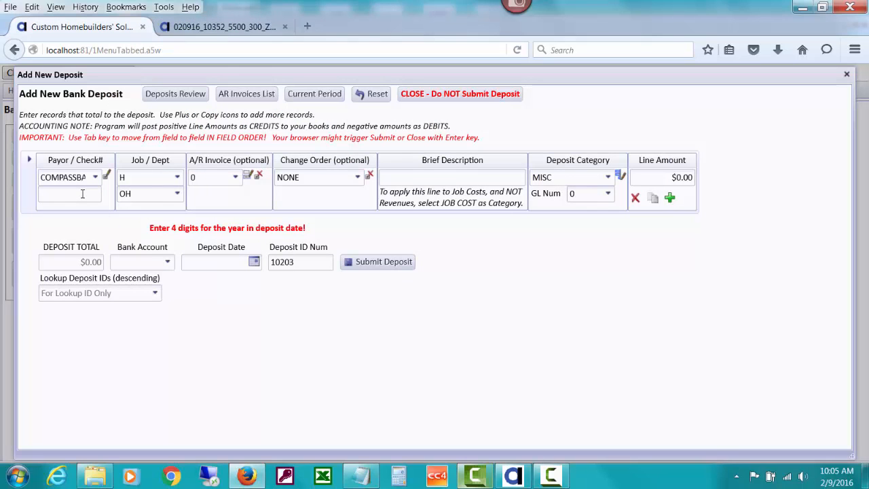
{"action": "type", "text": "68566"}
{"action": "key", "text": "Tab"}
{"action": "key", "text": "shift+Tab"}
{"action": "type", "text": "No Check"}
{"action": "key", "text": "Tab"}
{"action": "type", "text": "tes"}
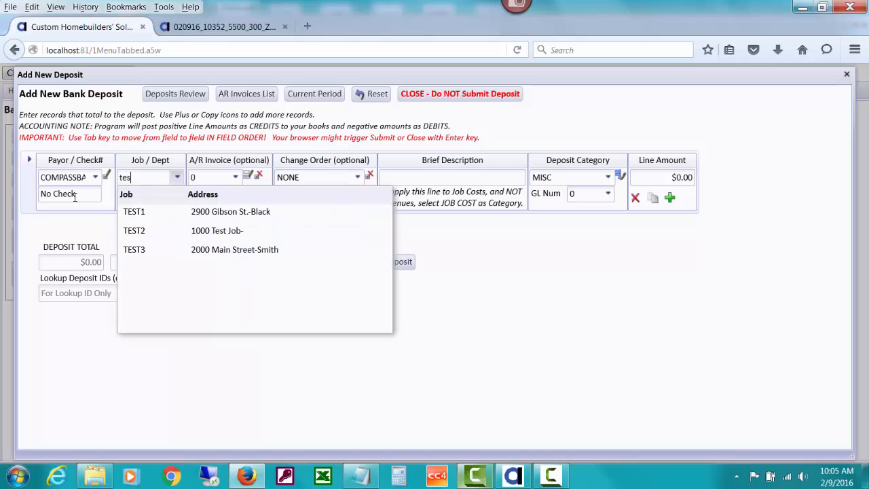
{"action": "left_click", "coordinate": [133, 250]}
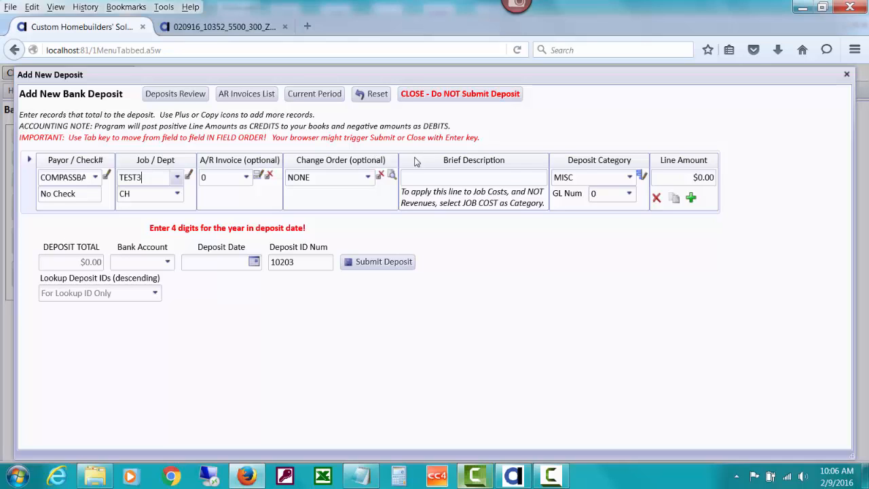
- Describe the first deposit line as "Compass Bank - Lot Draw"
{"action": "left_click", "coordinate": [407, 177]}
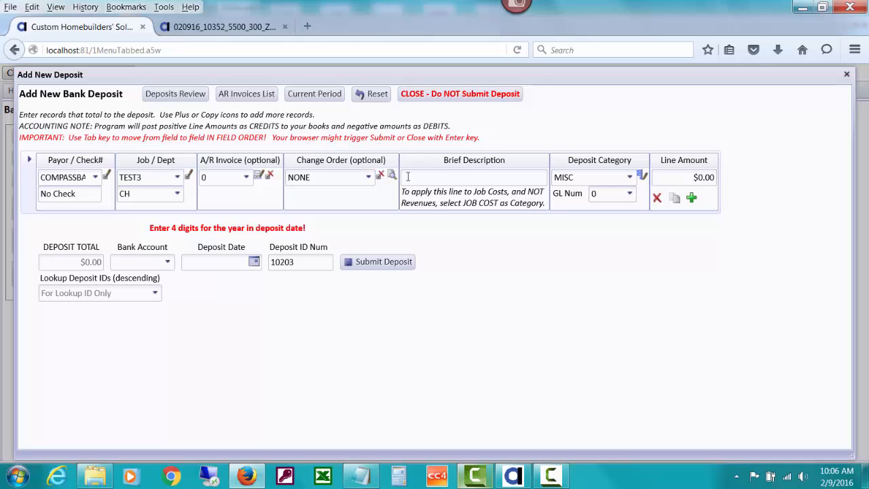
{"action": "type", "text": "Compass Bank - Lot Draw"}
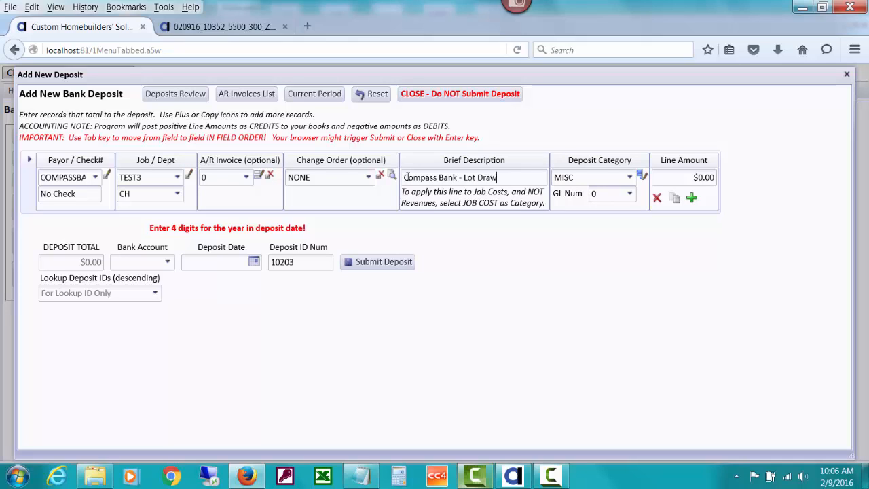
{"action": "key", "text": "Tab"}
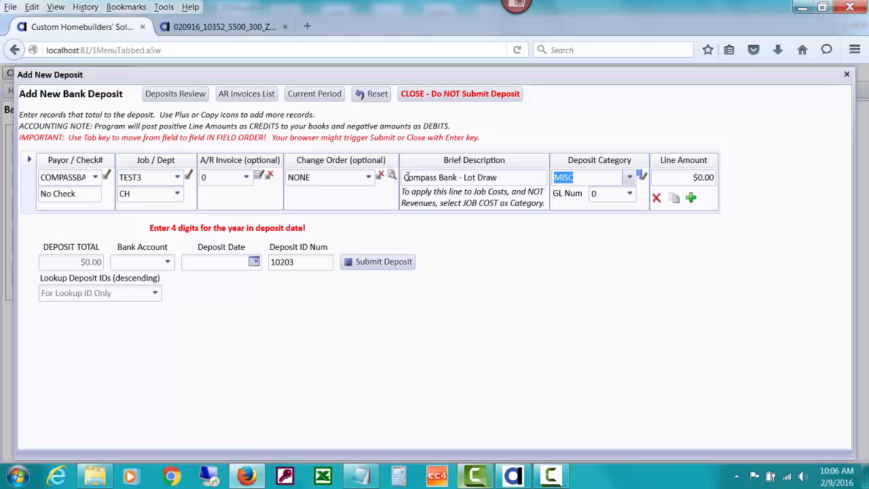
- Review the available deposit categories and assign INTERIM DRAW to the lot draw line
{"action": "left_click", "coordinate": [642, 177]}
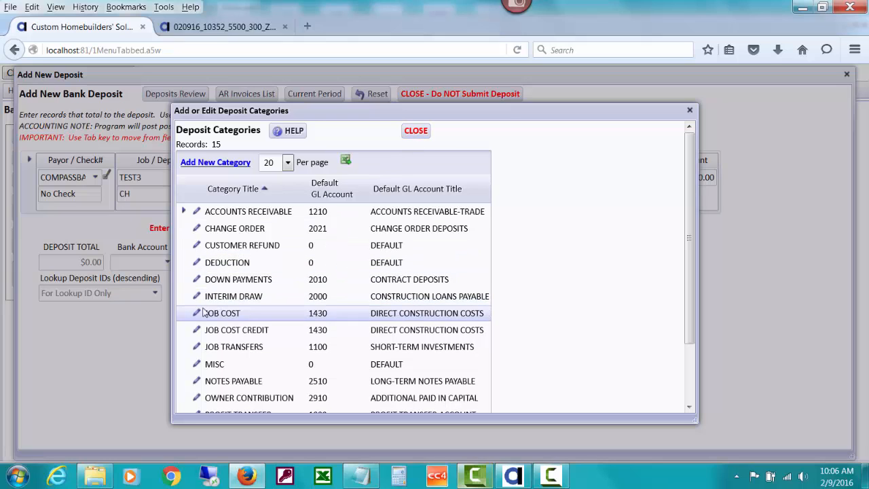
{"action": "left_click", "coordinate": [415, 131]}
{"action": "left_click", "coordinate": [618, 178]}
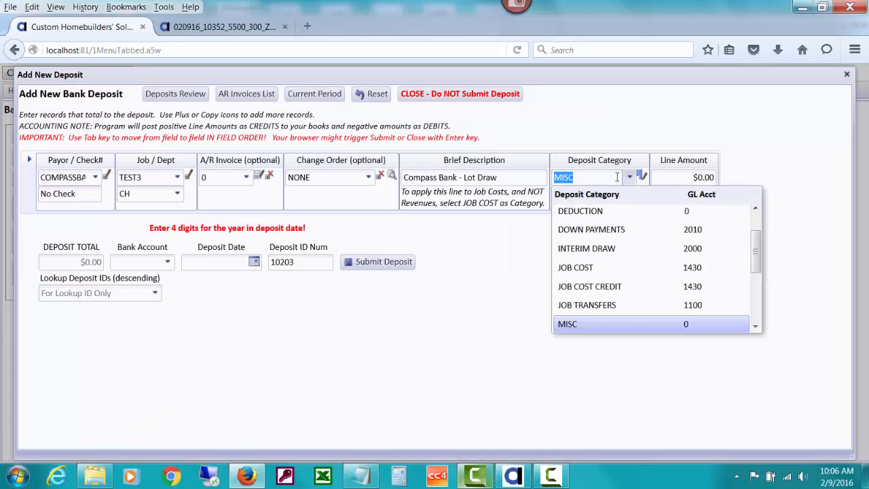
{"action": "type", "text": "in"}
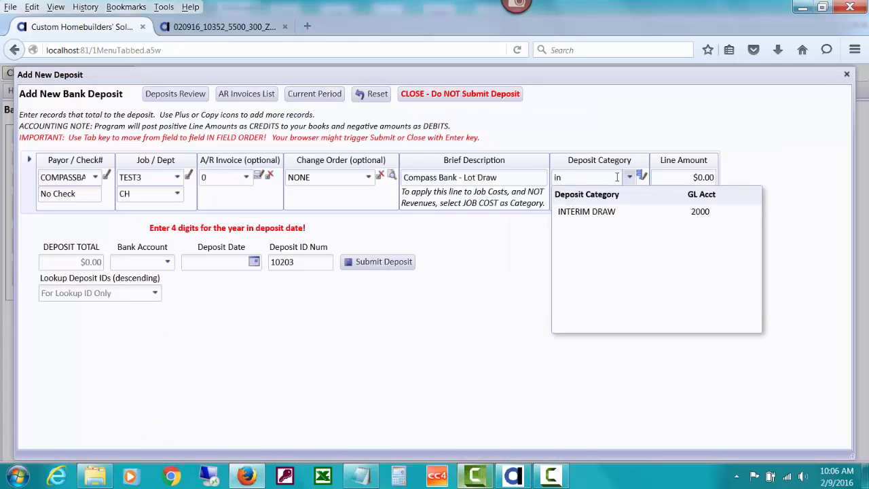
{"action": "left_click", "coordinate": [608, 211]}
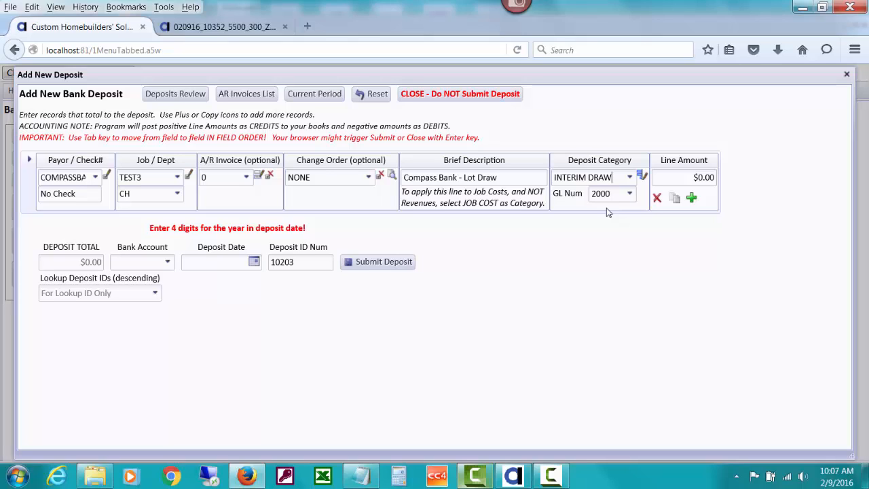
{"action": "key", "text": "Tab"}
{"action": "key", "text": "Tab"}
- Check the help document's example and set the lot draw line amount to 146,331.02
{"action": "left_click", "coordinate": [233, 32]}
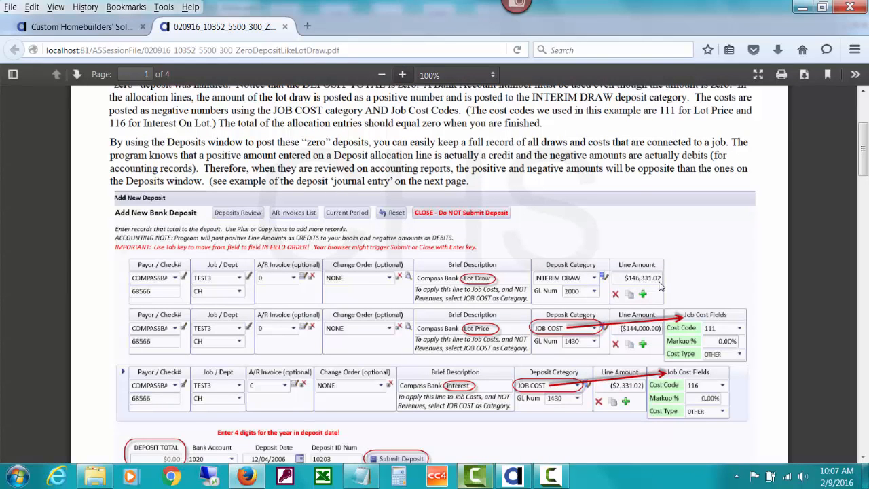
{"action": "left_click", "coordinate": [123, 31]}
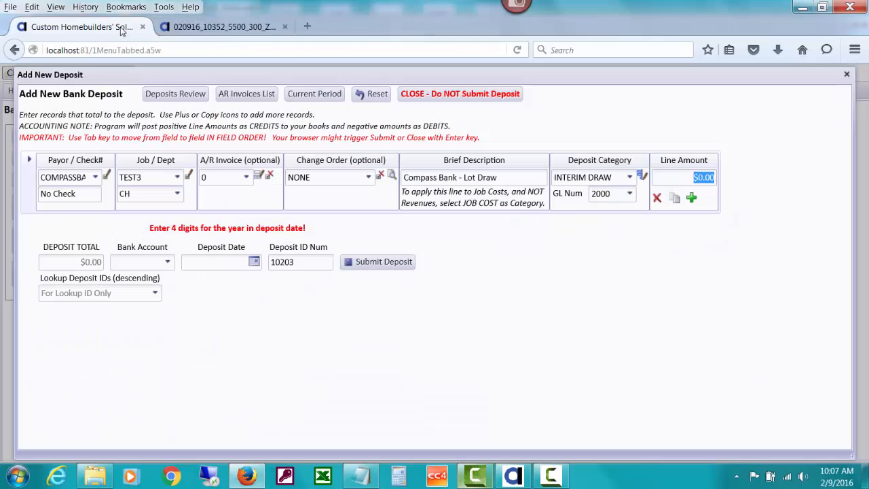
{"action": "type", "text": "146,331.02"}
{"action": "key", "text": "Tab"}
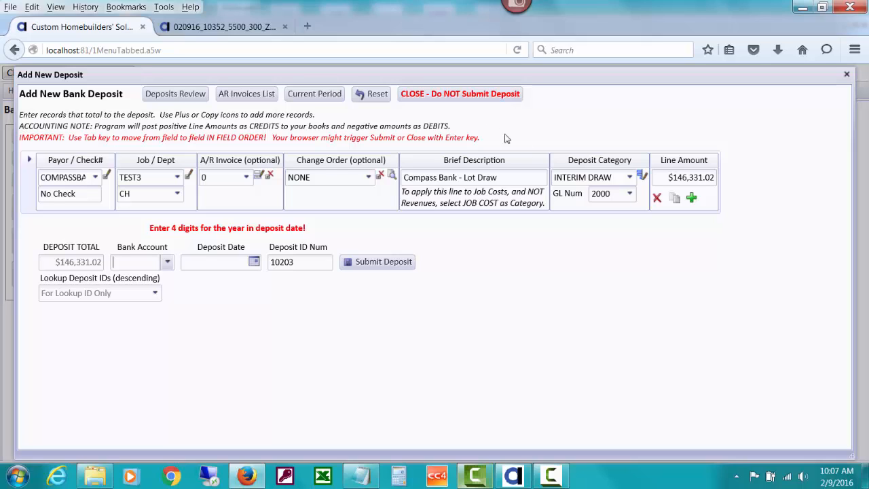
- Copy the lot draw line and change the copy's description to "Compass Bank - Lot Price"
{"action": "left_click", "coordinate": [675, 202]}
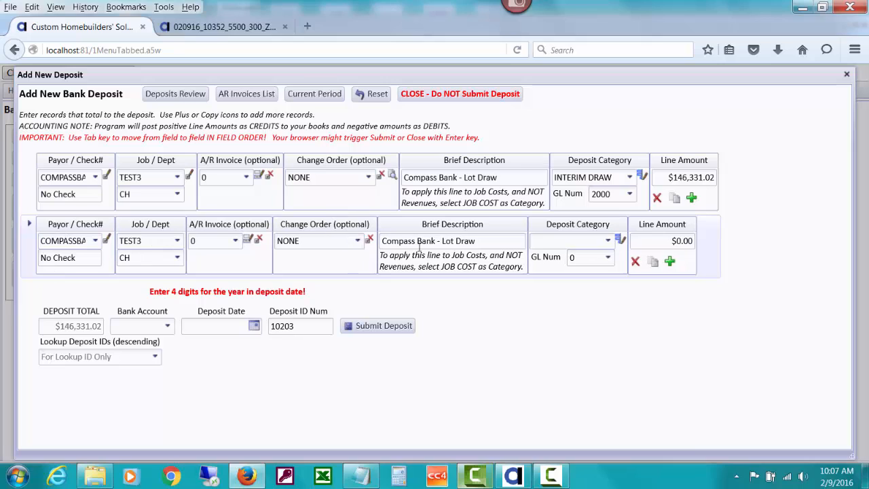
{"action": "left_click", "coordinate": [457, 241]}
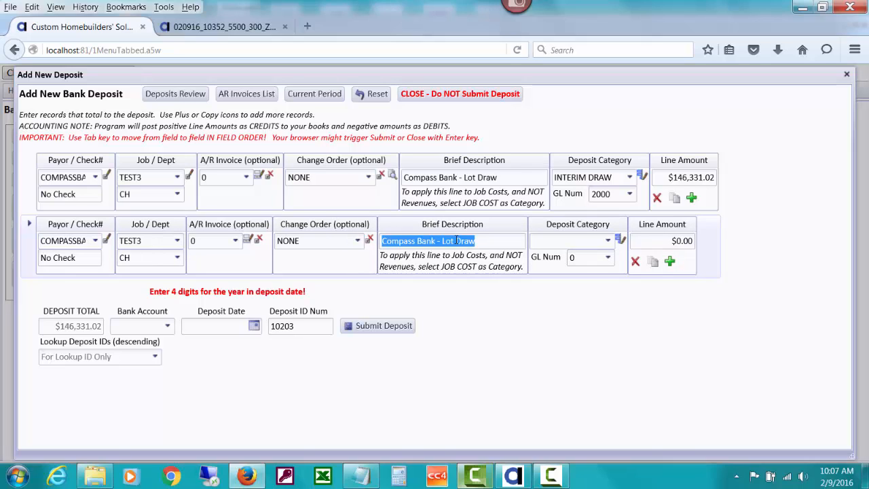
{"action": "left_click", "coordinate": [457, 241]}
{"action": "left_click_drag", "start_coordinate": [457, 241], "coordinate": [480, 242]}
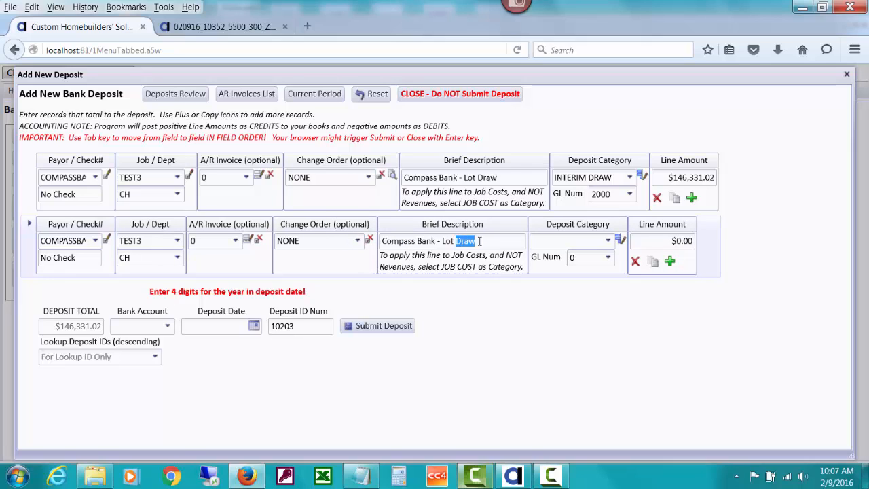
{"action": "type", "text": "Price"}
{"action": "key", "text": "Tab"}
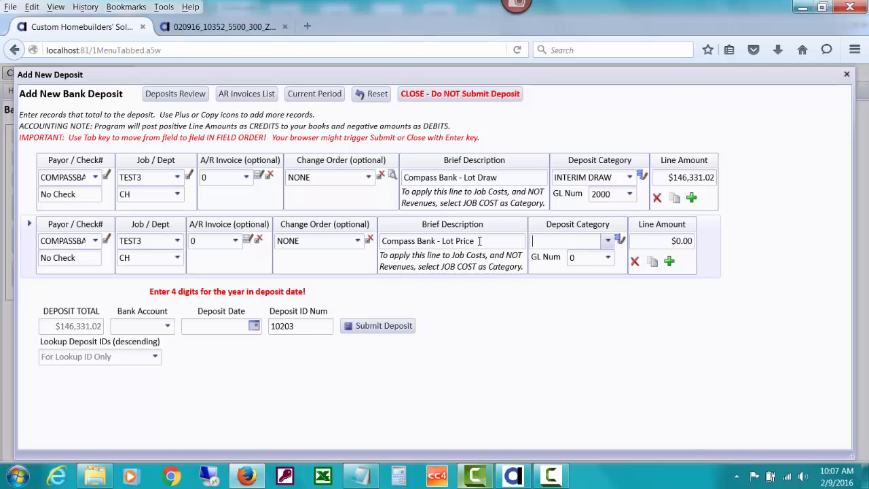
- Assign the JOB COST deposit category to the lot price line and reopen its category choices
{"action": "type", "text": "jo"}
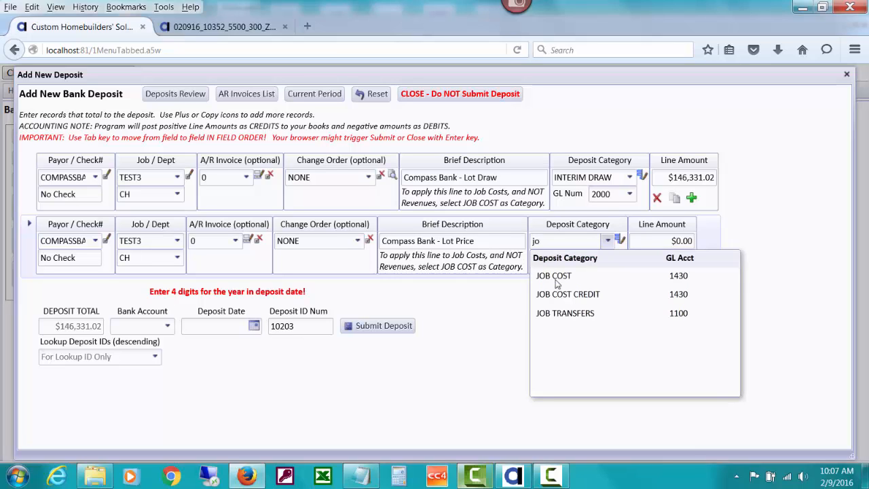
{"action": "left_click", "coordinate": [560, 277]}
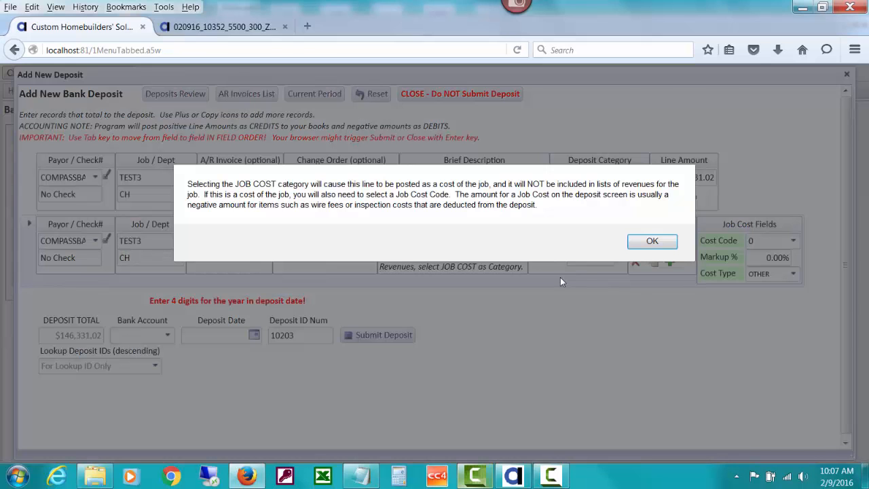
{"action": "left_click", "coordinate": [640, 243]}
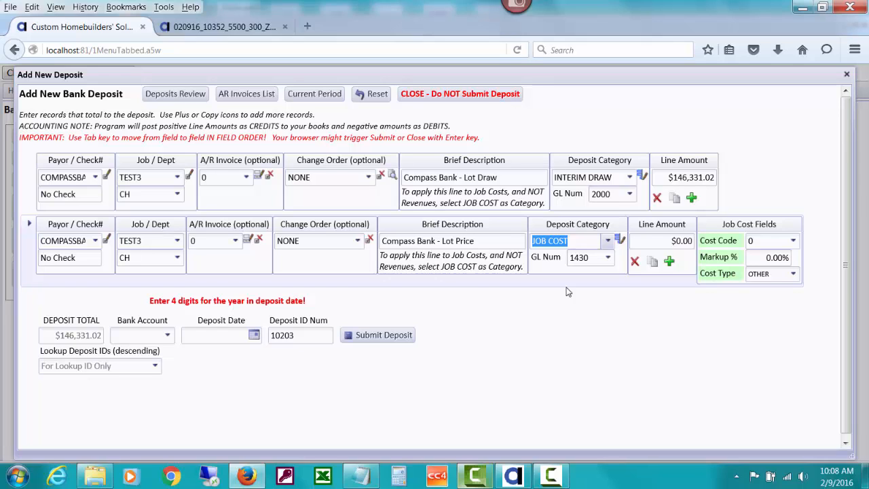
{"action": "left_click", "coordinate": [607, 241]}
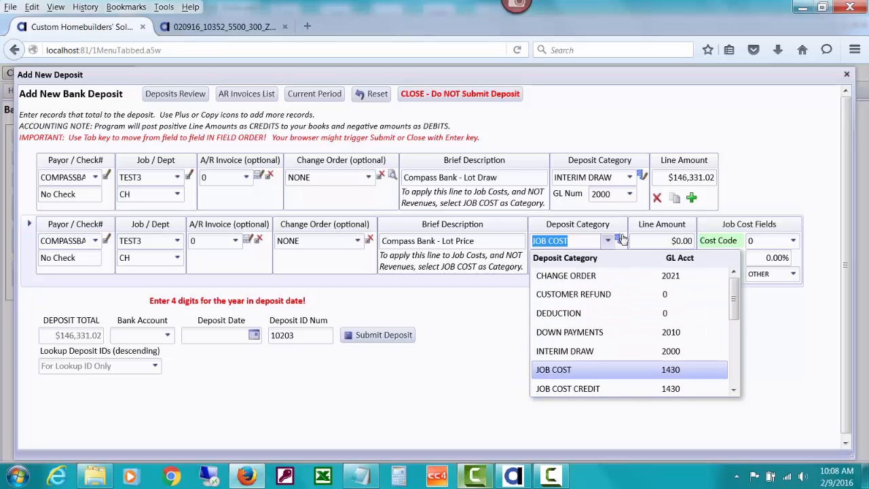
- Review the deposit category and GL account choices for the lot price line without changing them
{"action": "left_click", "coordinate": [576, 241]}
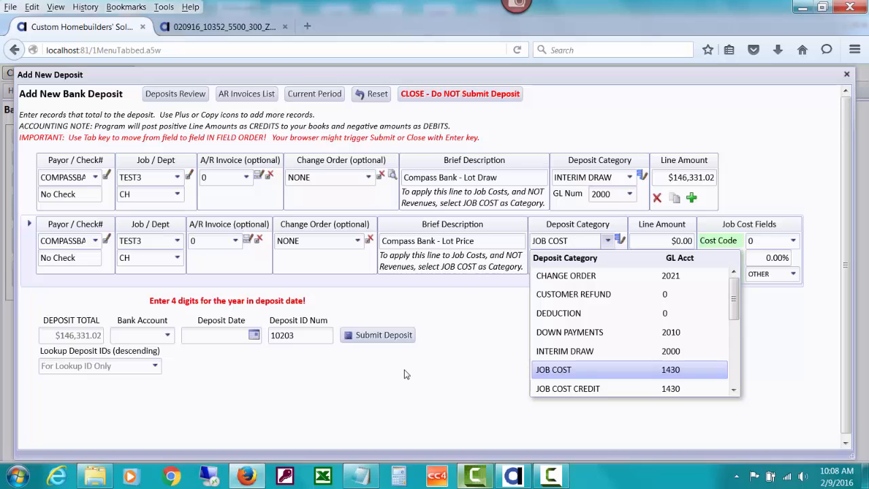
{"action": "left_click", "coordinate": [444, 365]}
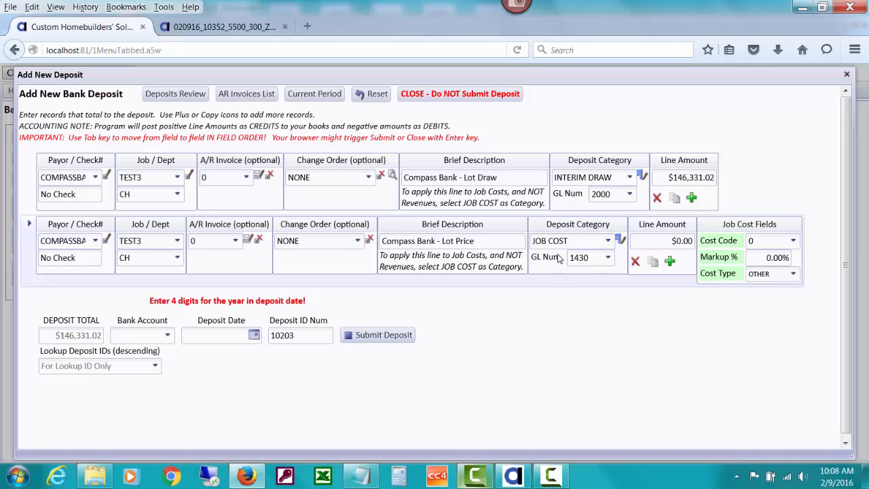
{"action": "left_click", "coordinate": [608, 258]}
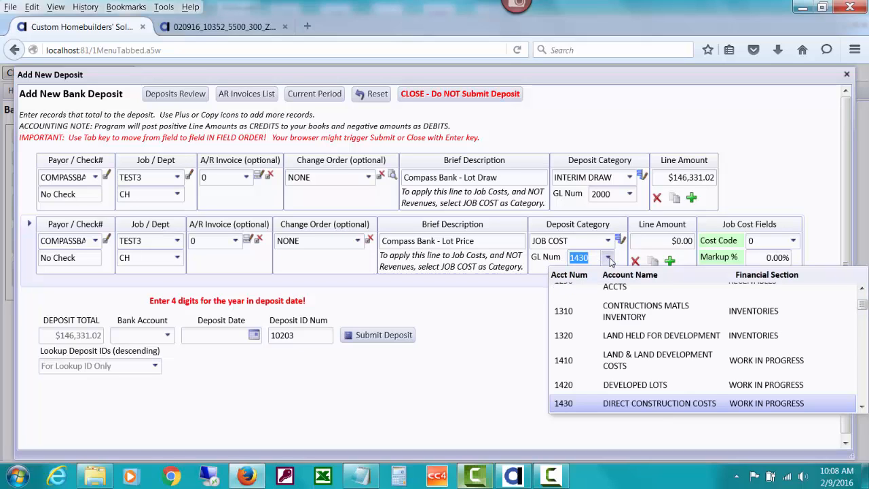
{"action": "left_click", "coordinate": [504, 305]}
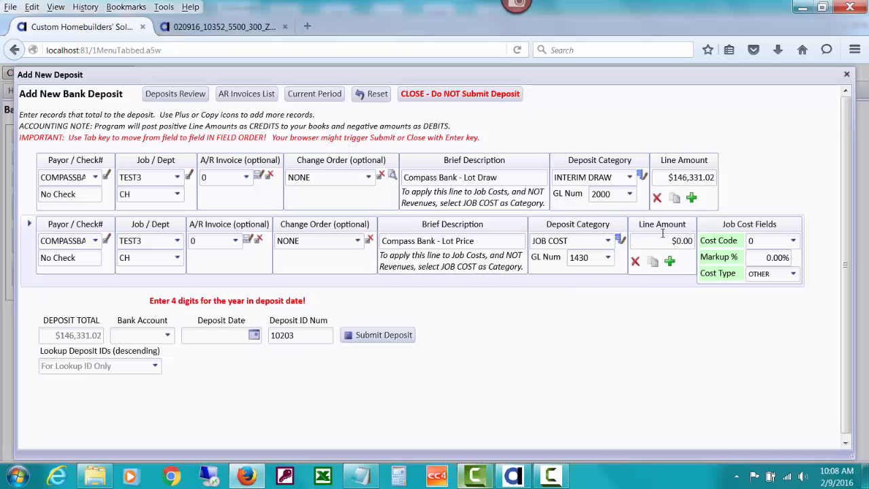
- Set the lot price line amount to 144,000
{"action": "left_click_drag", "start_coordinate": [667, 240], "coordinate": [699, 242]}
{"action": "type", "text": "144000"}
{"action": "key", "text": "Tab"}
- Check the help document's example, set the lot price line amount to -144,000 and assign it cost code 111, Lot Price
{"action": "left_click", "coordinate": [243, 31]}
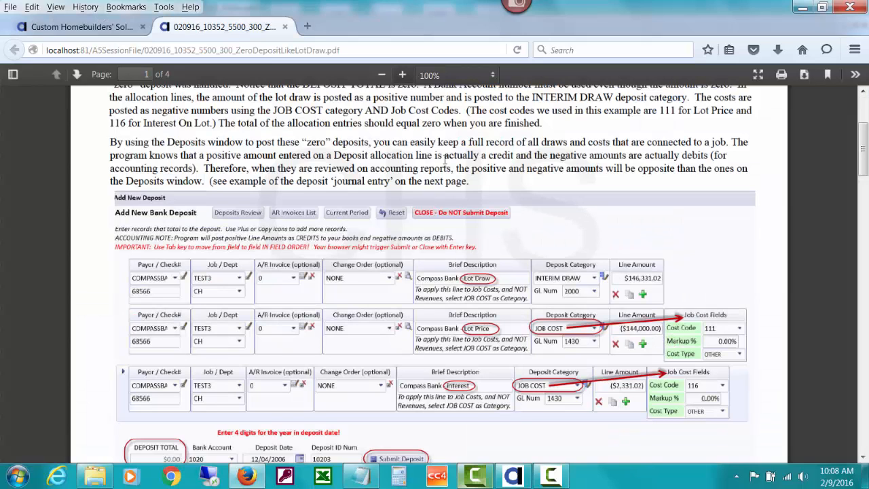
{"action": "left_click", "coordinate": [130, 31]}
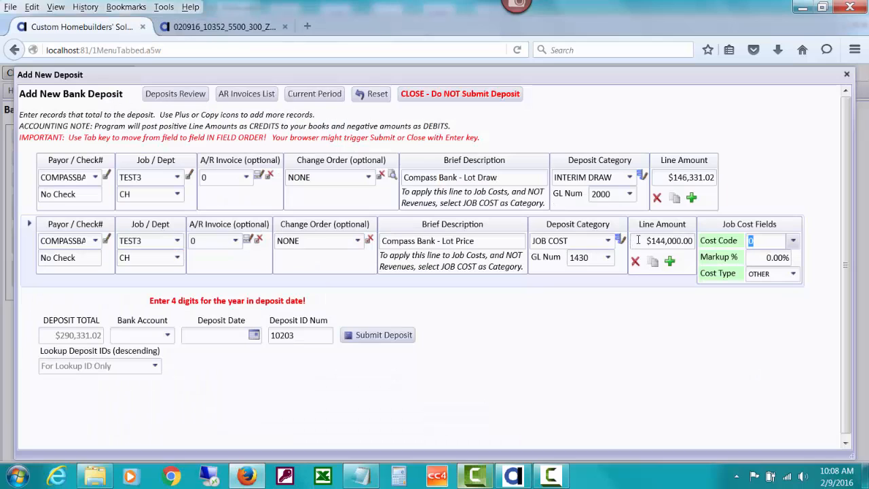
{"action": "key", "text": "shift+Tab"}
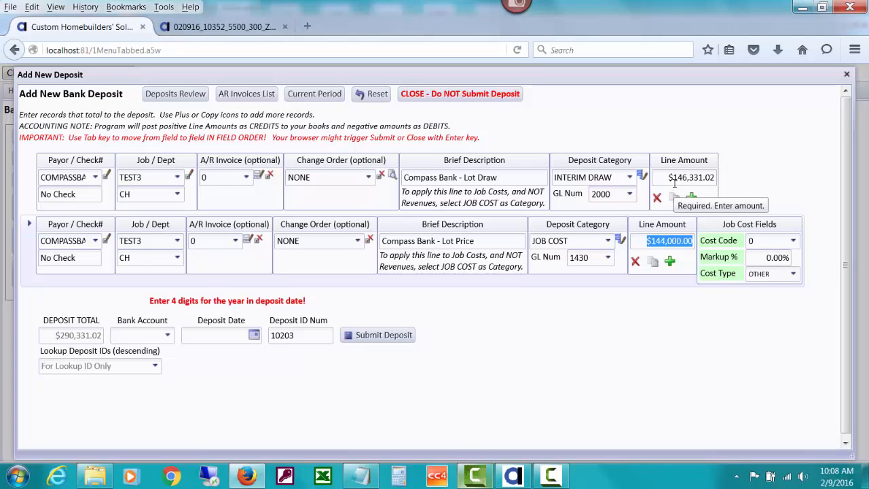
{"action": "type", "text": "-14"}
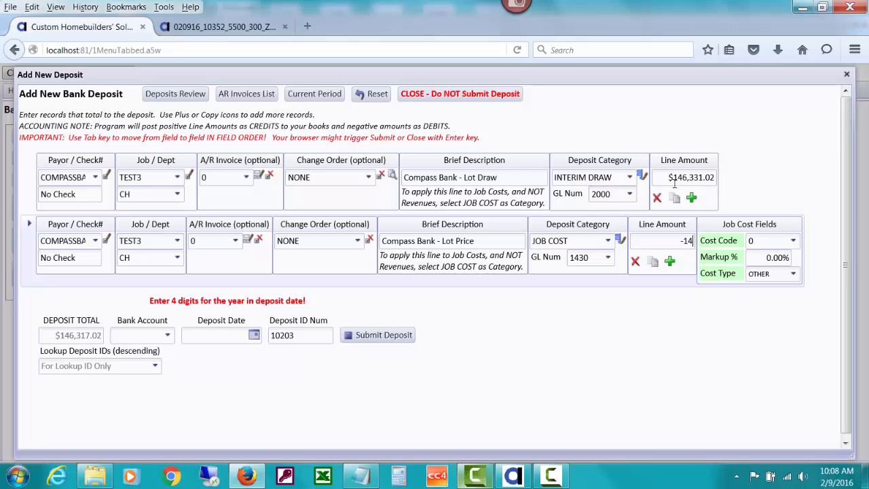
{"action": "type", "text": "4000"}
{"action": "key", "text": "Tab"}
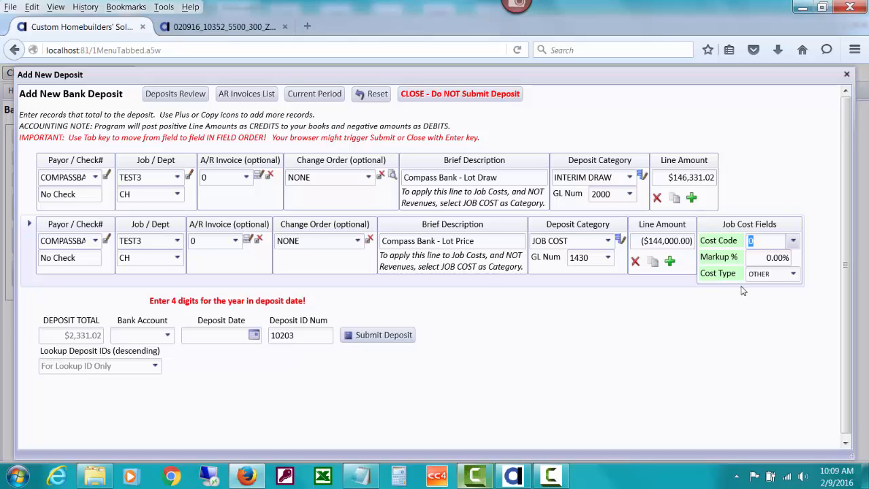
{"action": "left_click", "coordinate": [793, 241]}
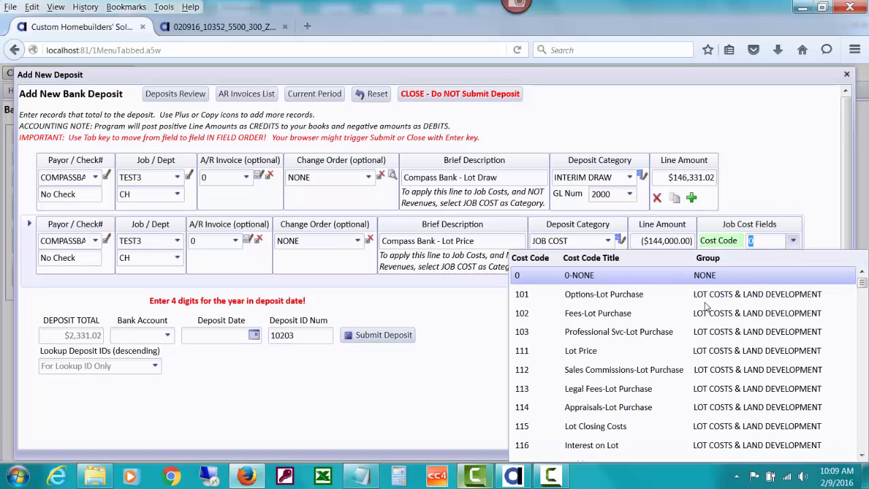
{"action": "left_click", "coordinate": [630, 351]}
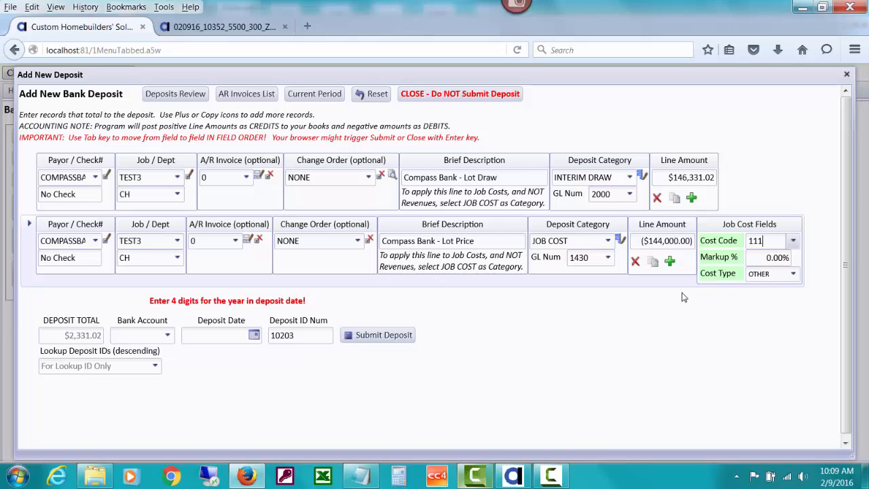
- Copy the lot price line and change the copy's description to "Compass Bank - Interest"
{"action": "left_click", "coordinate": [653, 267]}
{"action": "left_click", "coordinate": [653, 267]}
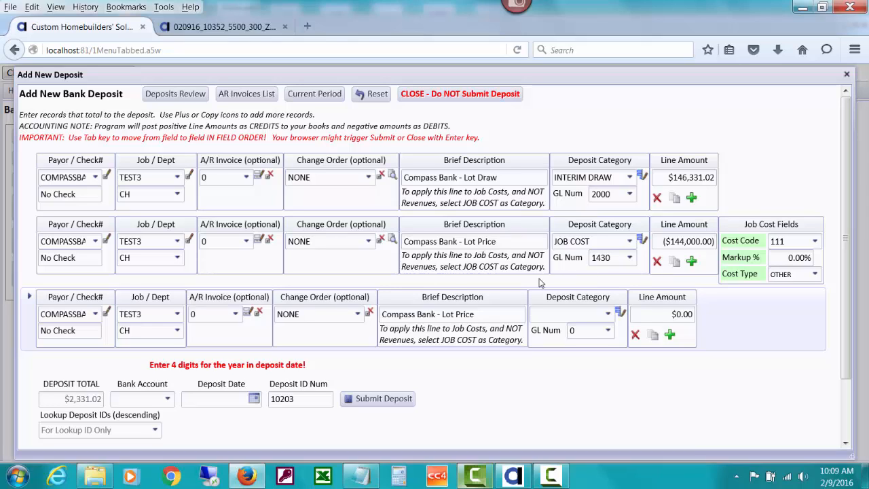
{"action": "left_click", "coordinate": [445, 313]}
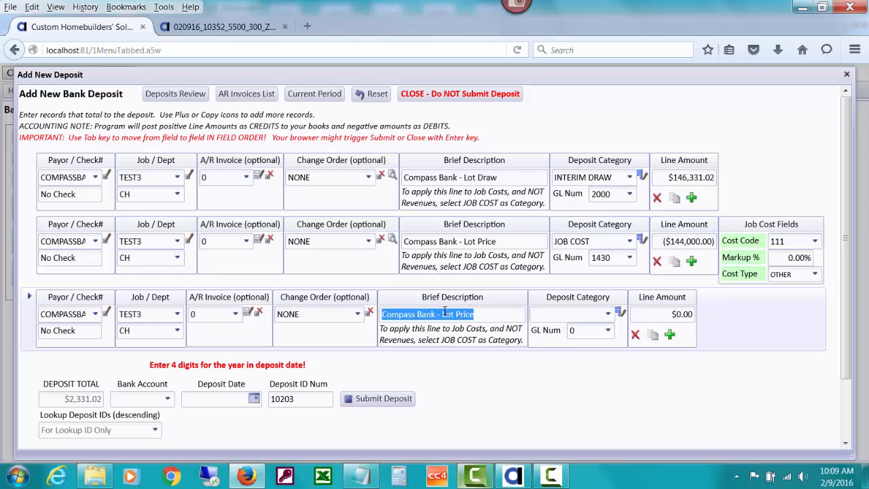
{"action": "left_click", "coordinate": [444, 313]}
{"action": "left_click_drag", "start_coordinate": [443, 314], "coordinate": [477, 315]}
{"action": "type", "text": "Interest"}
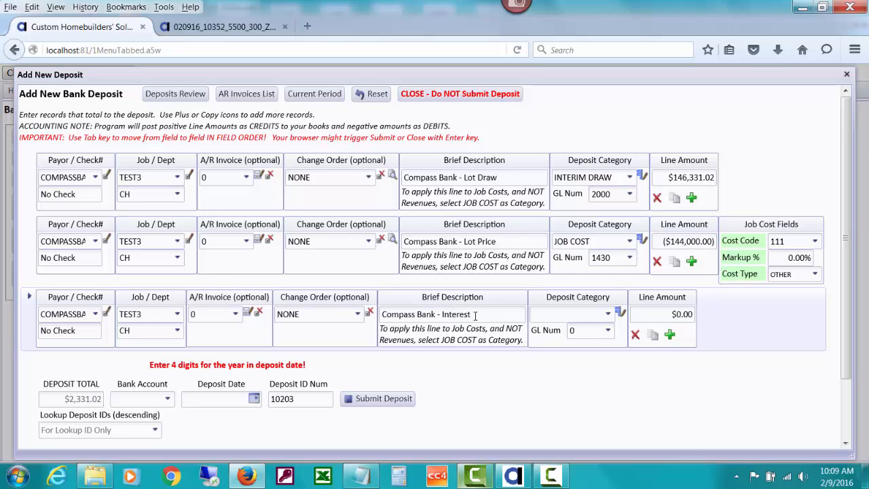
- Assign the JOB COST deposit category to the interest line and acknowledge the job cost notice
{"action": "key", "text": "Tab"}
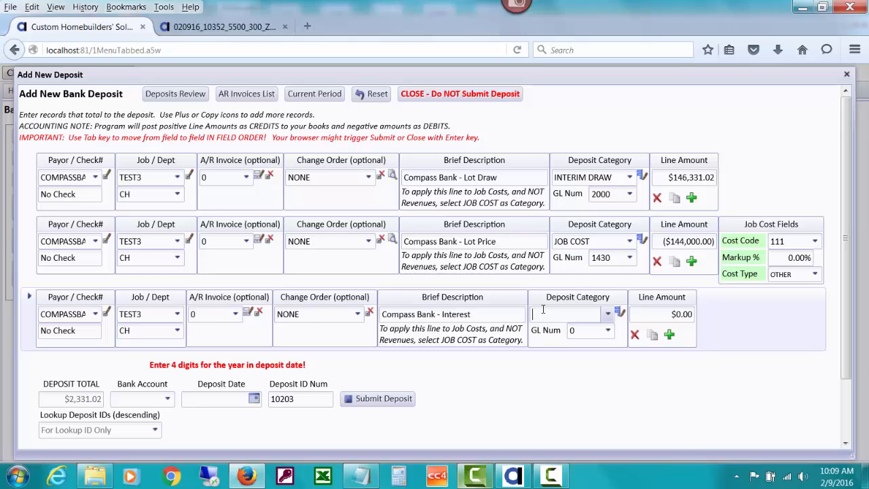
{"action": "type", "text": "job"}
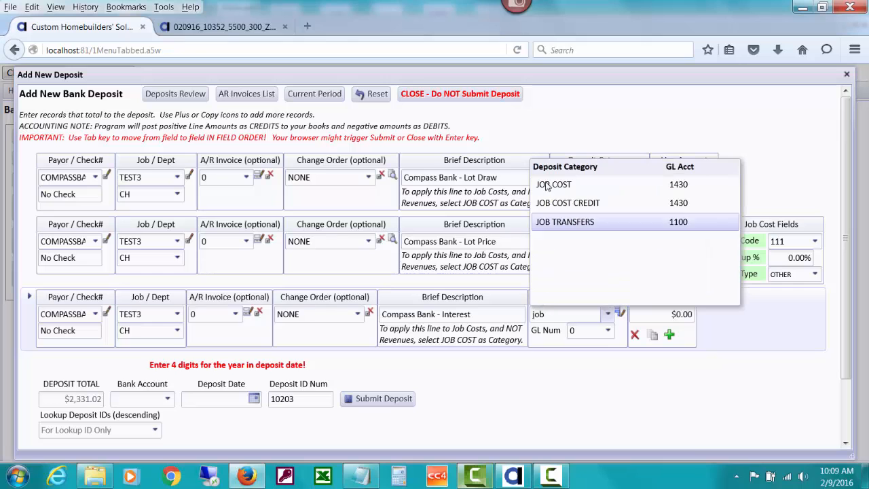
{"action": "left_click", "coordinate": [555, 185]}
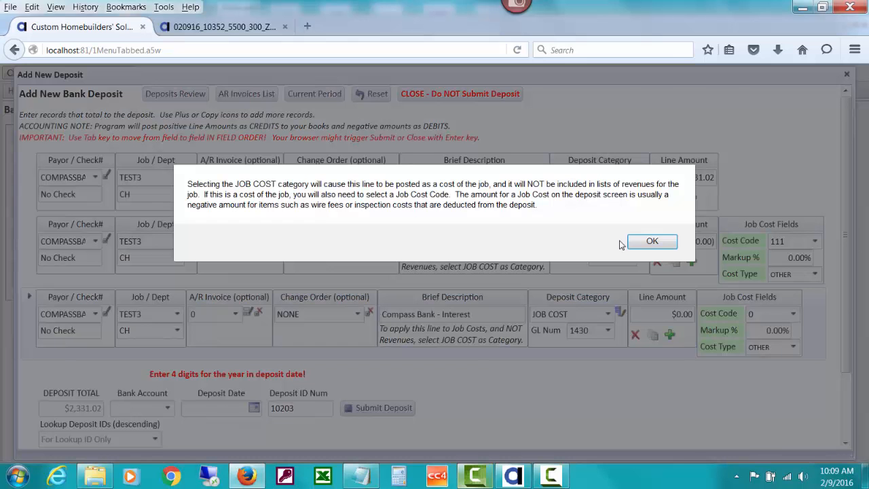
{"action": "left_click", "coordinate": [650, 242]}
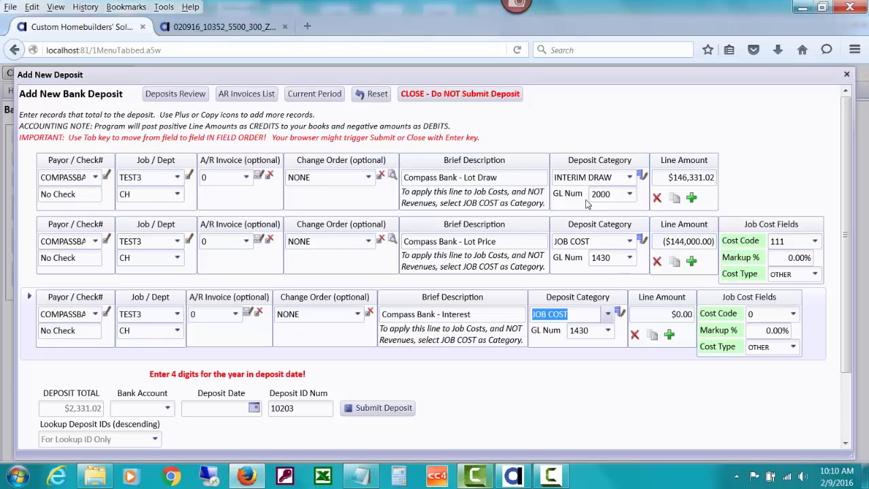
- Check the help document's example, set the interest line amount to -2,331.02 and assign it cost code 116, Interest on Lot
{"action": "left_click", "coordinate": [250, 29]}
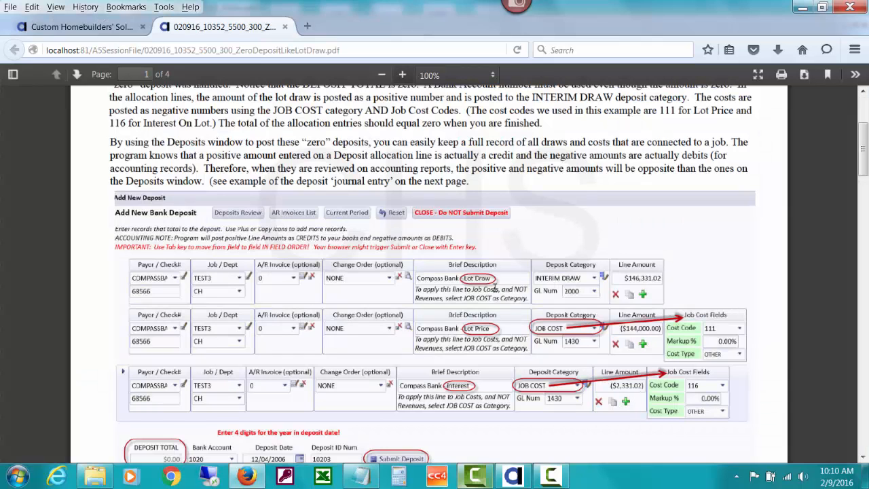
{"action": "left_click", "coordinate": [102, 29]}
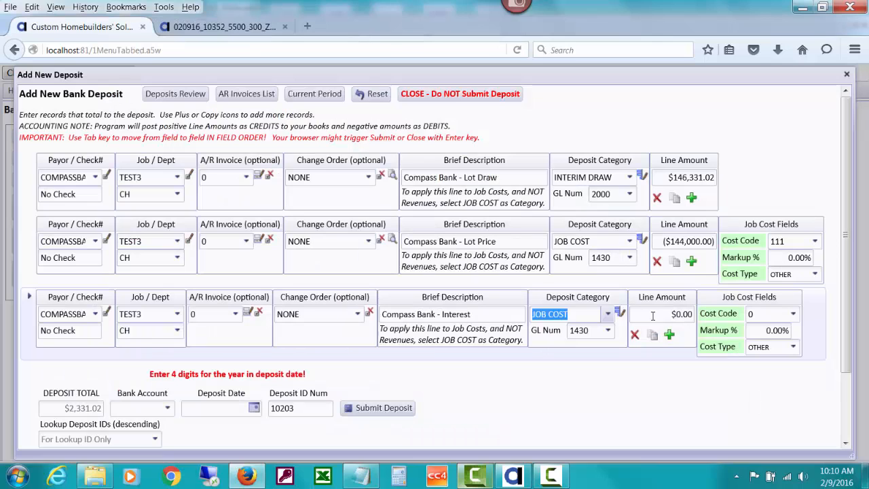
{"action": "key", "text": "Tab"}
{"action": "type", "text": "-2"}
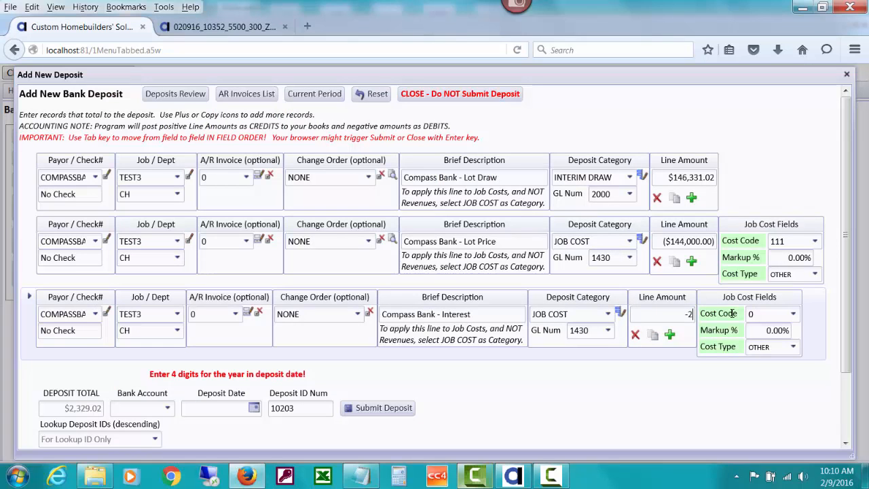
{"action": "type", "text": "331.02"}
{"action": "key", "text": "Tab"}
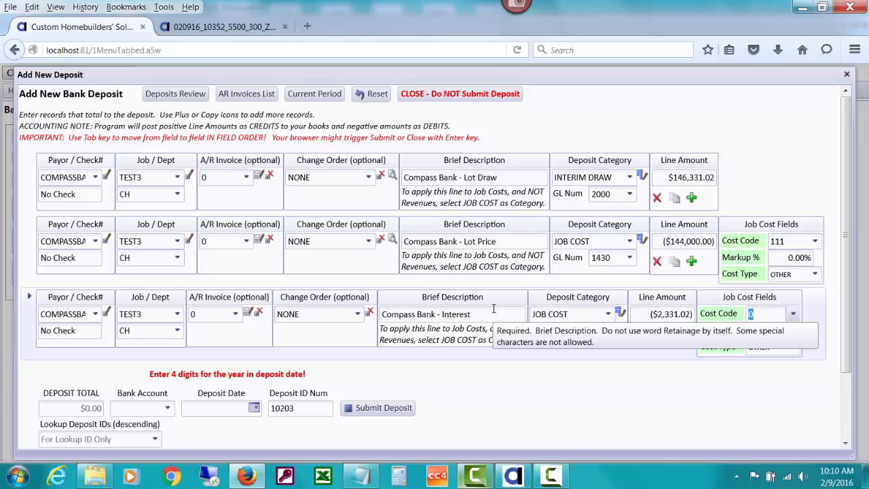
{"action": "left_click", "coordinate": [794, 314]}
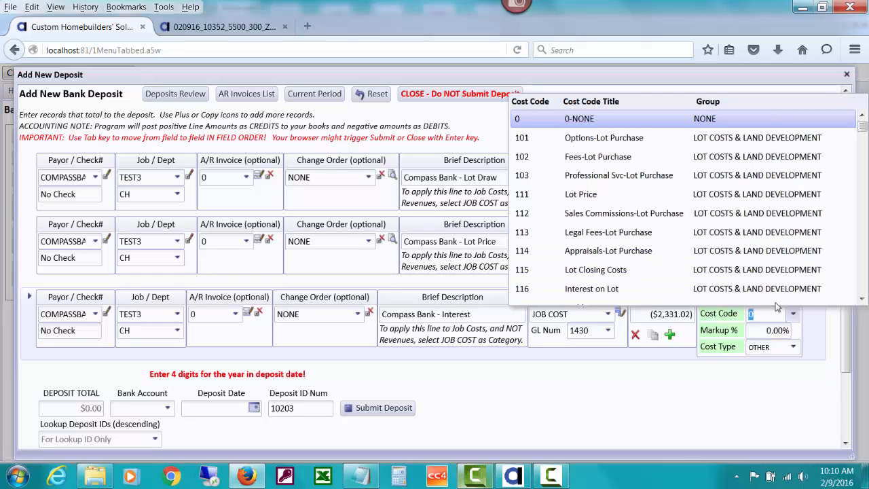
{"action": "left_click", "coordinate": [772, 288]}
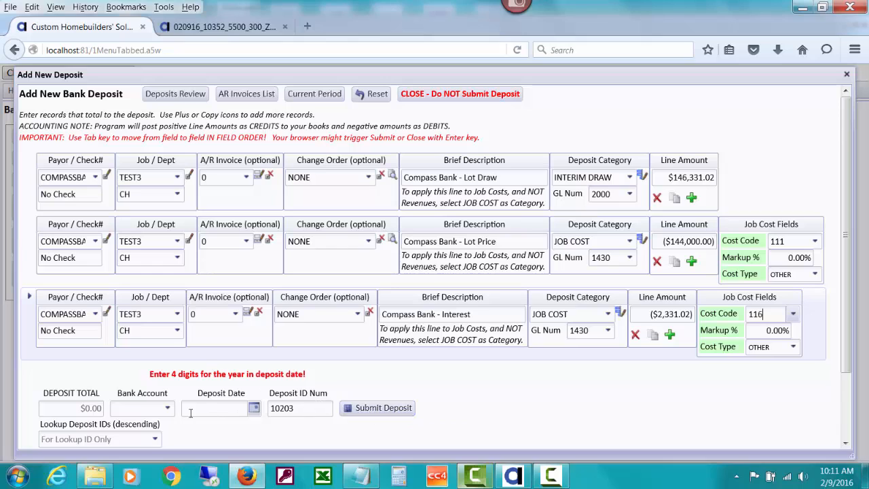
- Choose bank account 1020 and set the deposit date to 12/04/2006 as in the help document, accepting the old date
{"action": "left_click", "coordinate": [168, 409]}
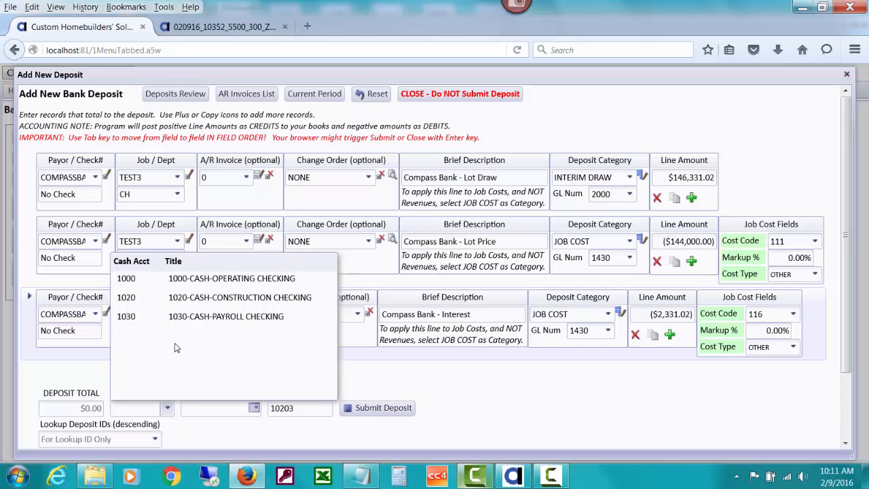
{"action": "left_click", "coordinate": [175, 305]}
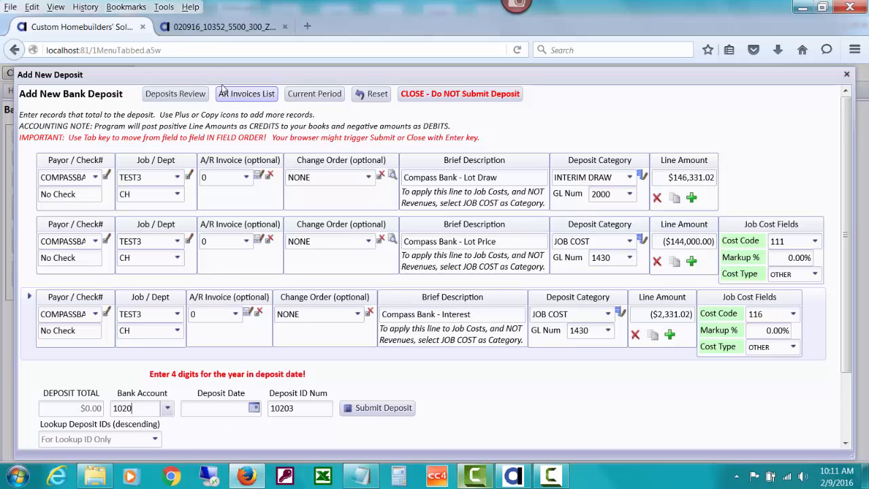
{"action": "left_click", "coordinate": [210, 30]}
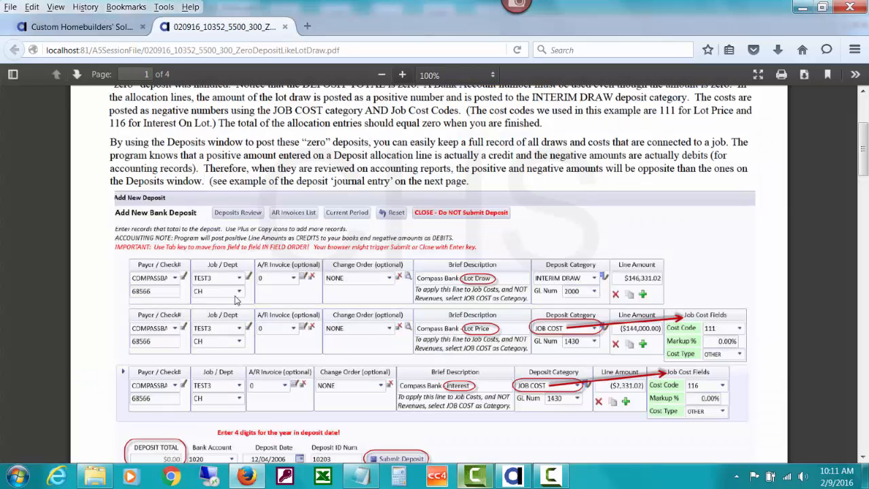
{"action": "left_click", "coordinate": [115, 30]}
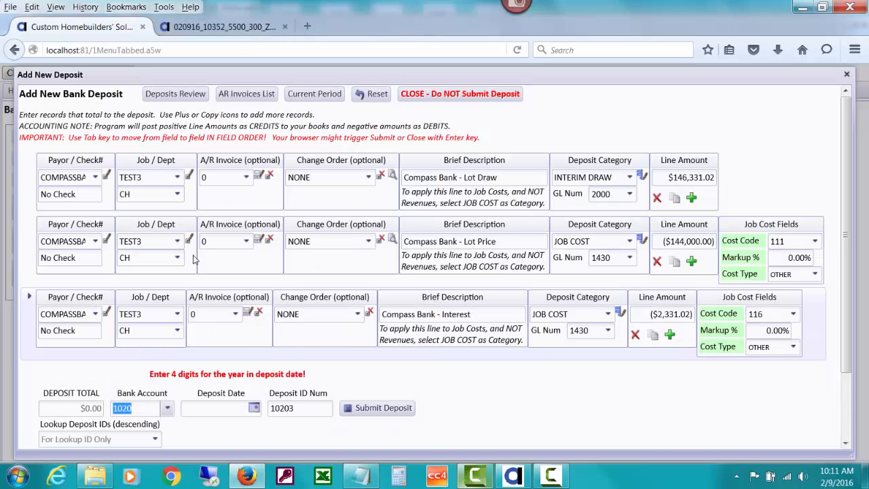
{"action": "left_click", "coordinate": [200, 407]}
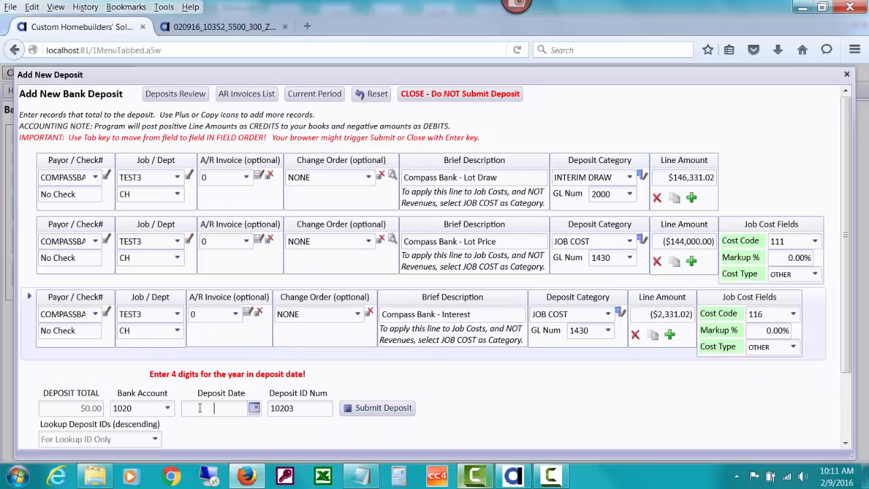
{"action": "type", "text": "12/"}
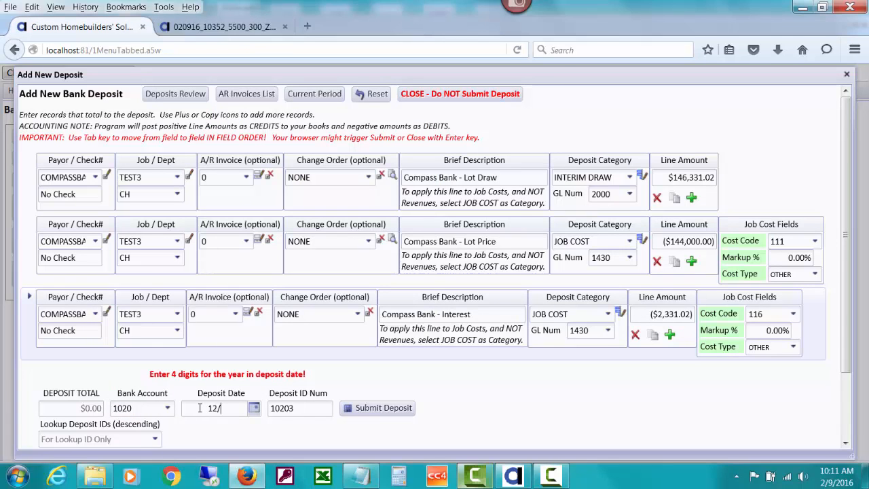
{"action": "type", "text": "04/2006"}
{"action": "key", "text": "Tab"}
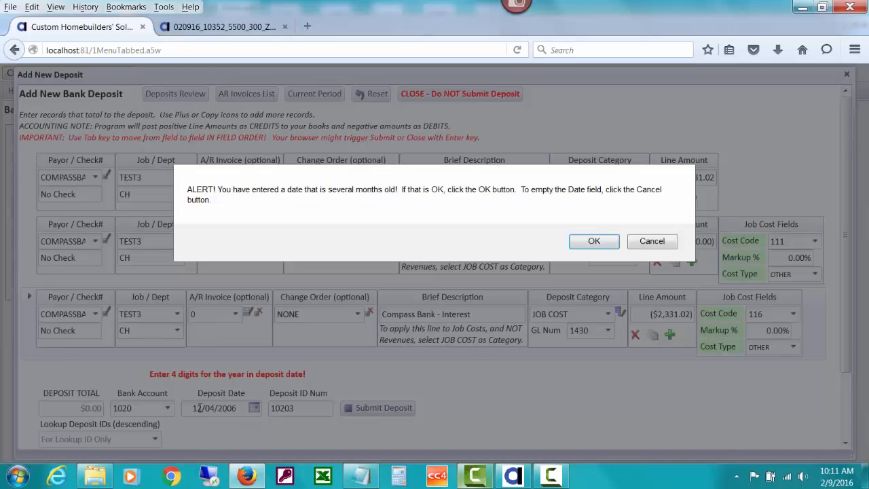
{"action": "left_click", "coordinate": [579, 246]}
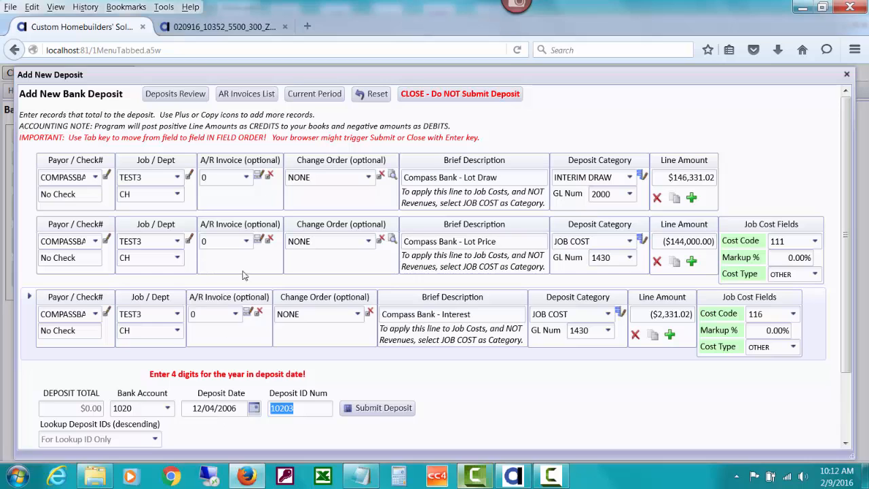
- Try to open the current period setting and submit the zero-total deposit
{"action": "left_click", "coordinate": [316, 93]}
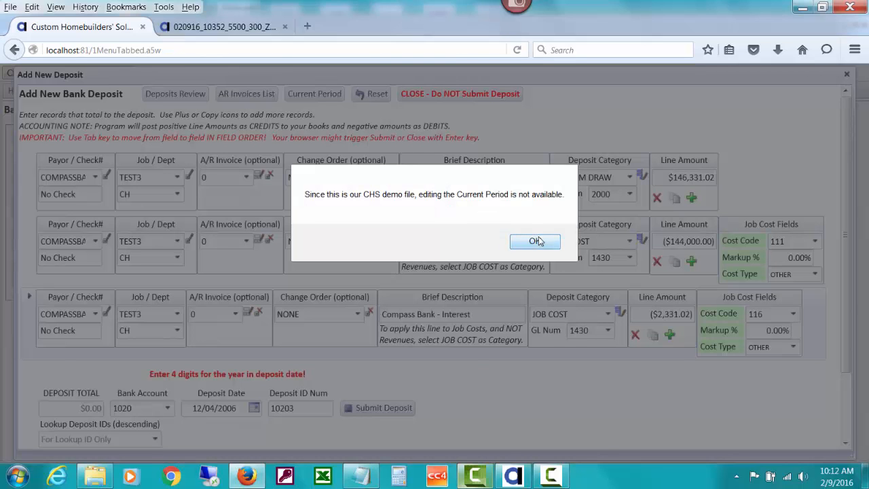
{"action": "left_click", "coordinate": [542, 247]}
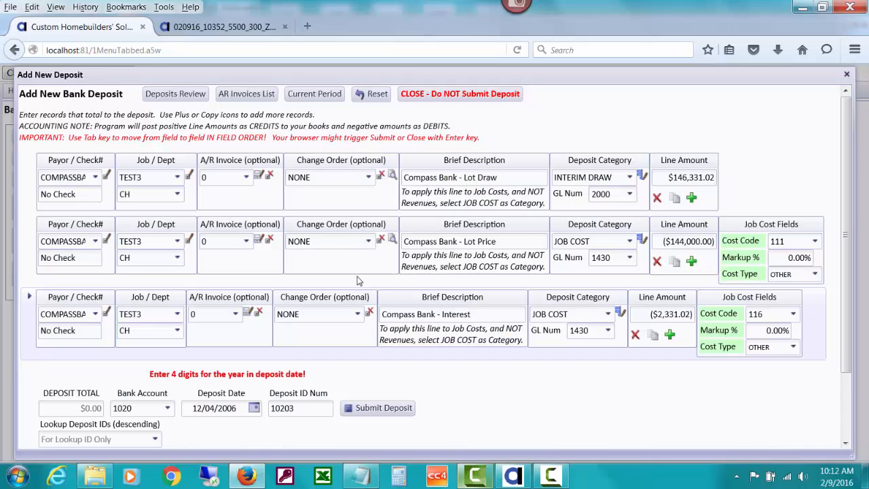
{"action": "left_click", "coordinate": [382, 407]}
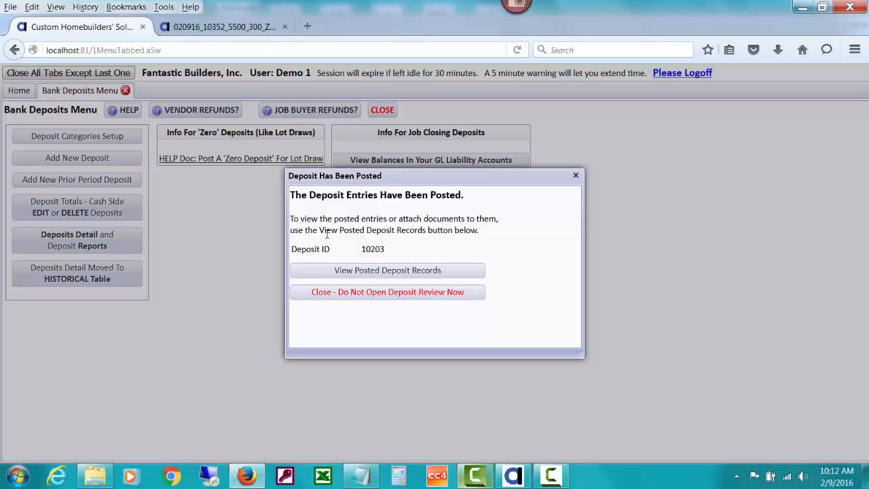
- Review the posted records of the new deposit, and the journal entry for the 12/04/2006 zero deposit from the cash-side deposit totals
{"action": "left_click", "coordinate": [458, 271]}
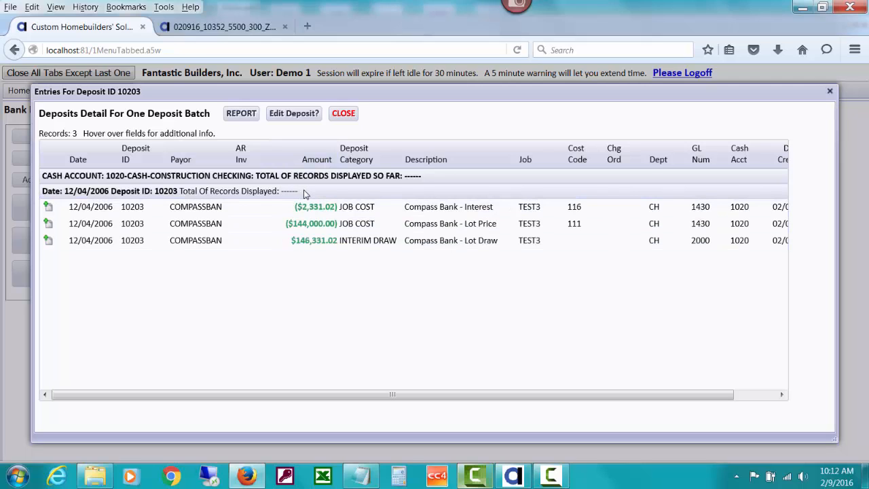
{"action": "left_click", "coordinate": [346, 113]}
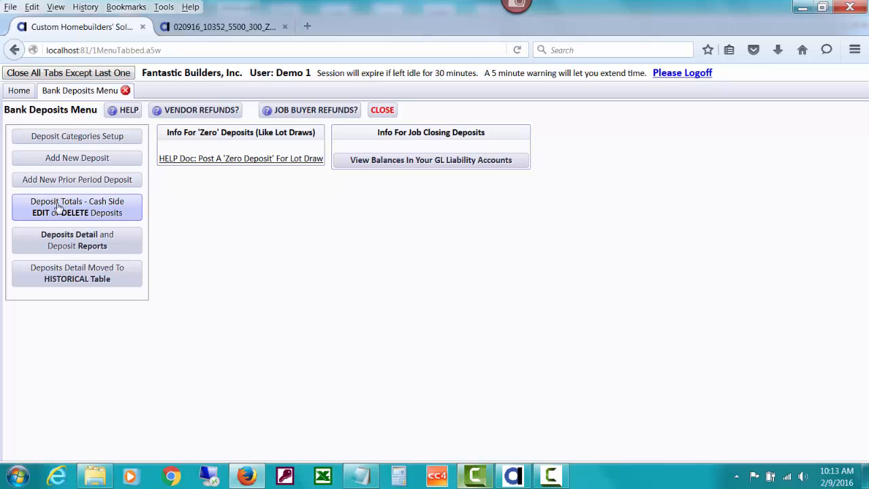
{"action": "left_click", "coordinate": [117, 211]}
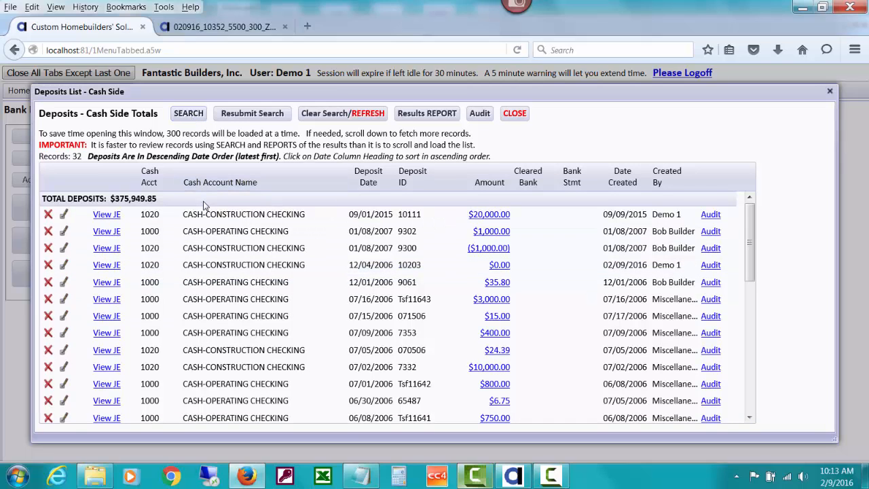
{"action": "left_click", "coordinate": [105, 266]}
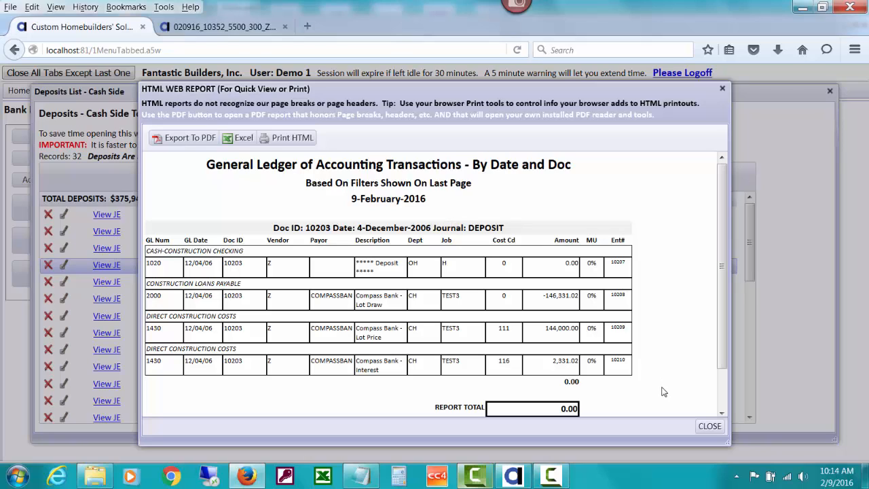
{"action": "left_click", "coordinate": [710, 426]}
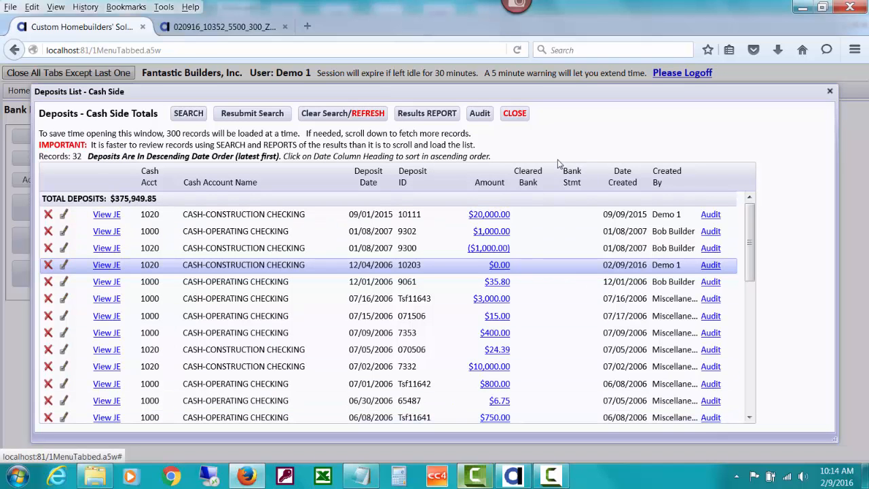
{"action": "left_click", "coordinate": [516, 114]}
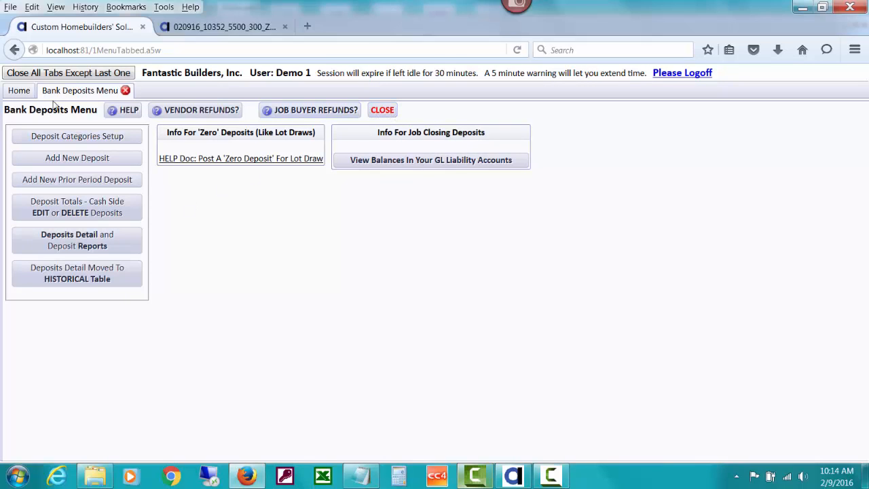
- Examine the Revenues Received report for job TEST3, checking the interim draw section and the notes on included deposit categories
{"action": "left_click", "coordinate": [22, 91]}
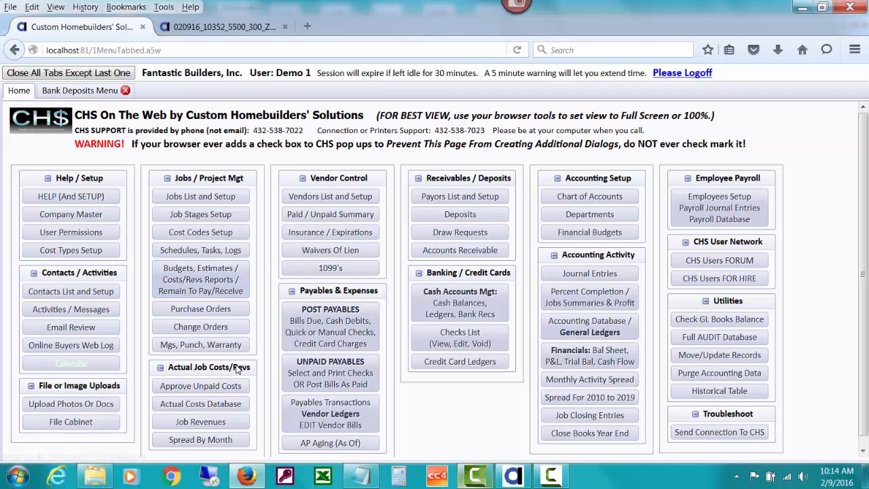
{"action": "left_click", "coordinate": [224, 277]}
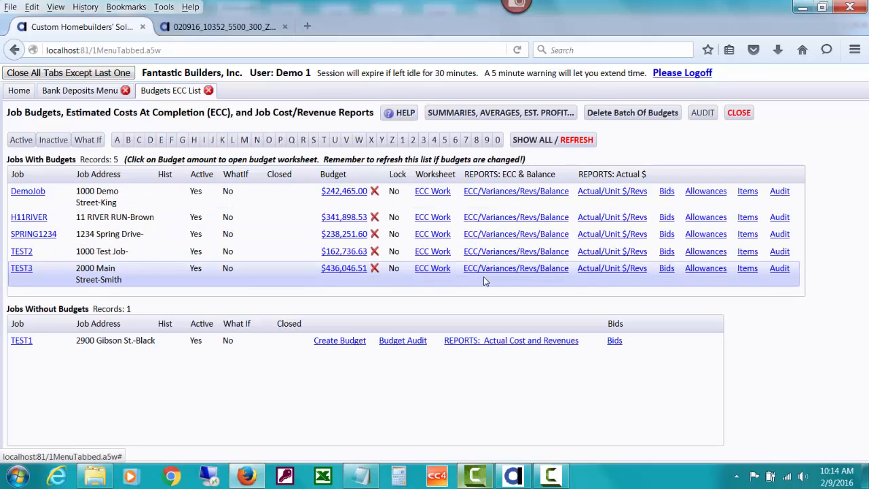
{"action": "left_click", "coordinate": [621, 269]}
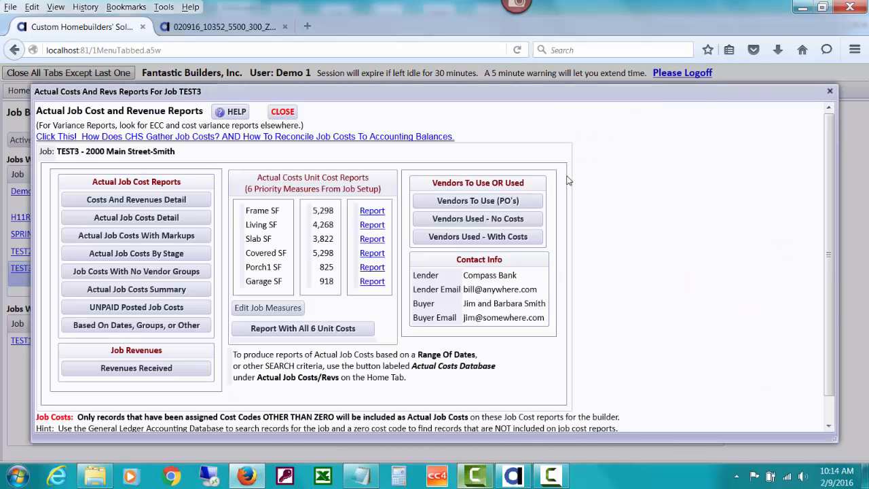
{"action": "left_click", "coordinate": [188, 373]}
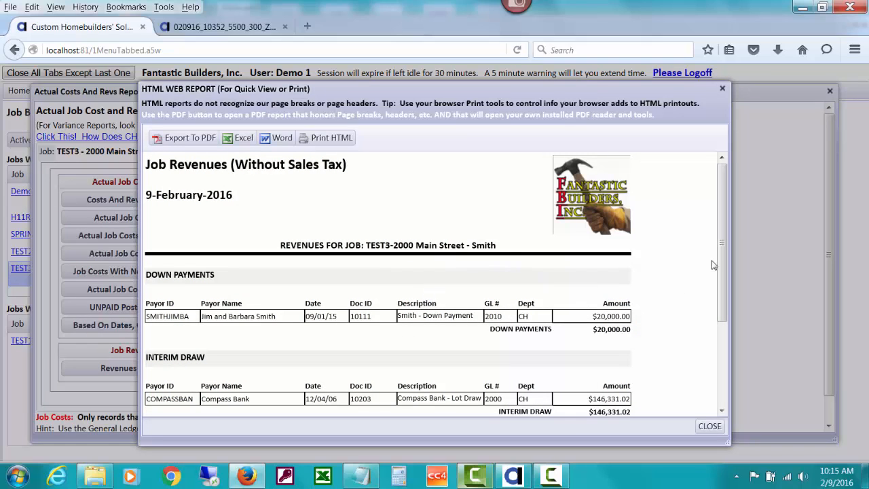
{"action": "left_click_drag", "start_coordinate": [724, 247], "coordinate": [728, 344]}
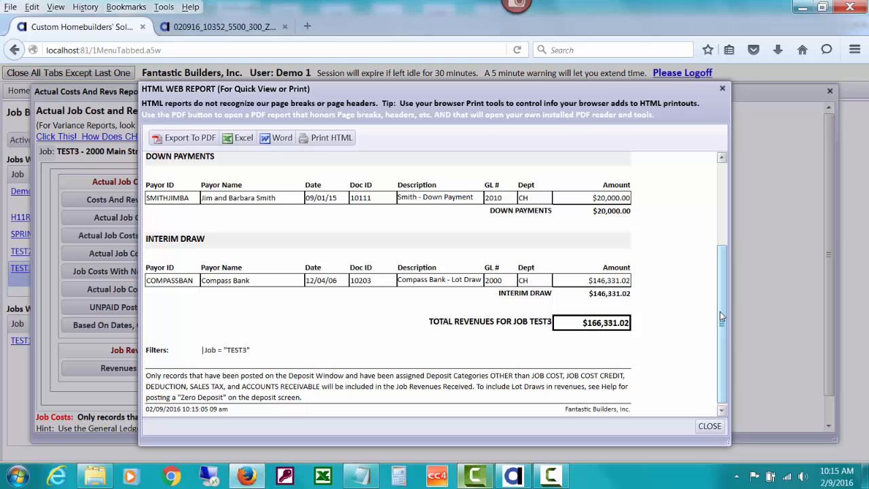
{"action": "left_click_drag", "start_coordinate": [720, 312], "coordinate": [722, 327]}
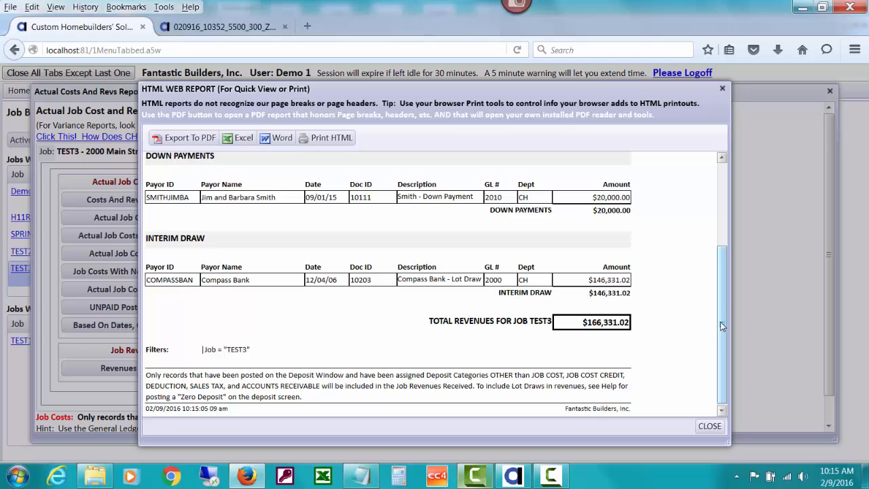
{"action": "left_click_drag", "start_coordinate": [721, 324], "coordinate": [728, 231]}
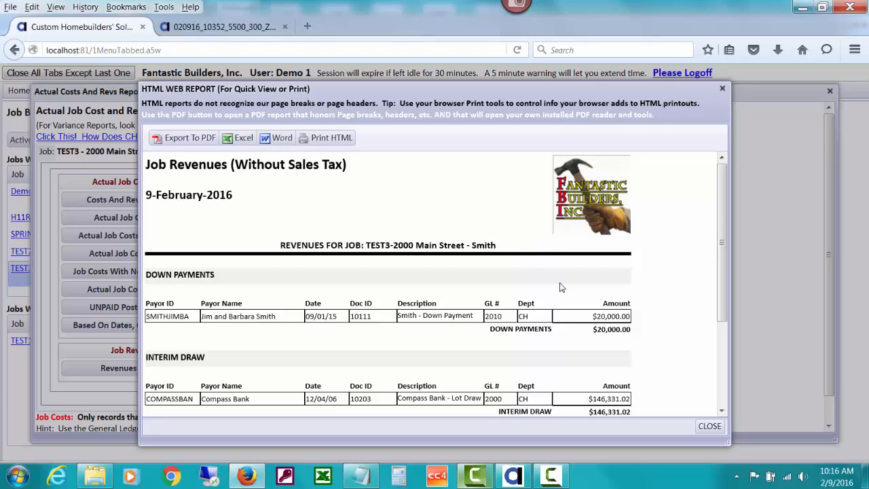
{"action": "left_click", "coordinate": [709, 426]}
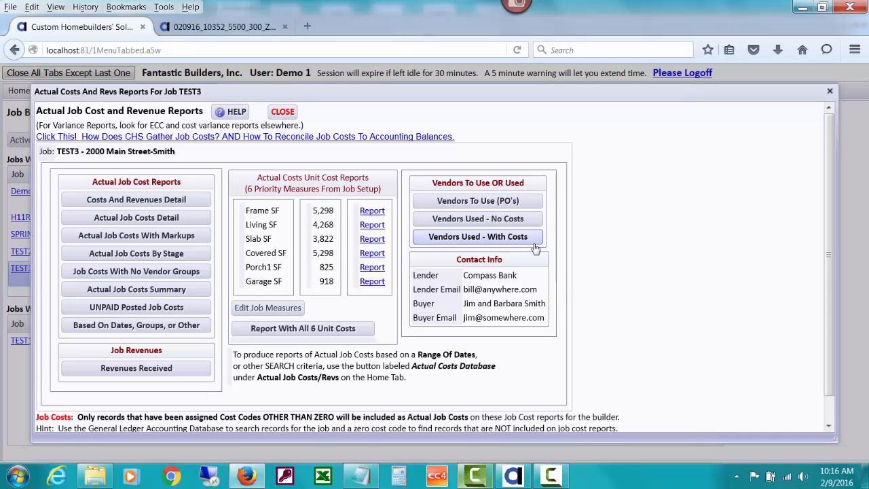
- Examine the Actual Job Costs Detail report for job TEST3, checking the lot price and interest entries, and close the job's reports
{"action": "left_click", "coordinate": [190, 221]}
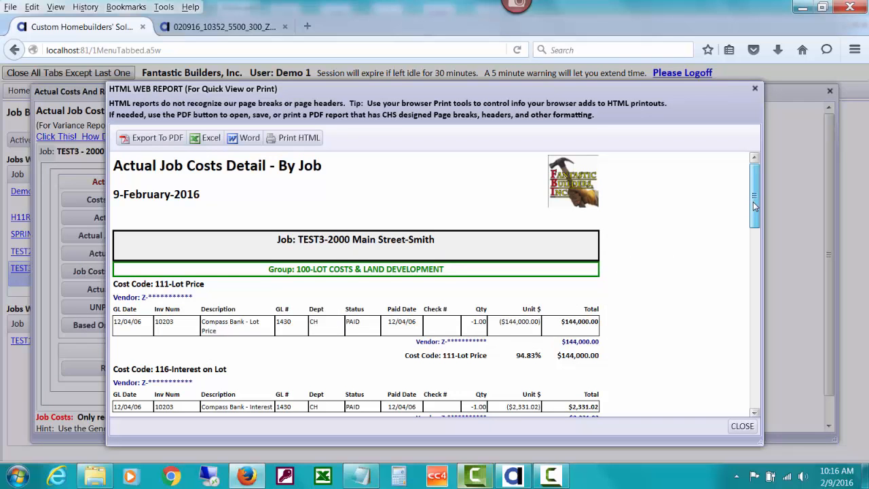
{"action": "left_click_drag", "start_coordinate": [754, 207], "coordinate": [753, 235]}
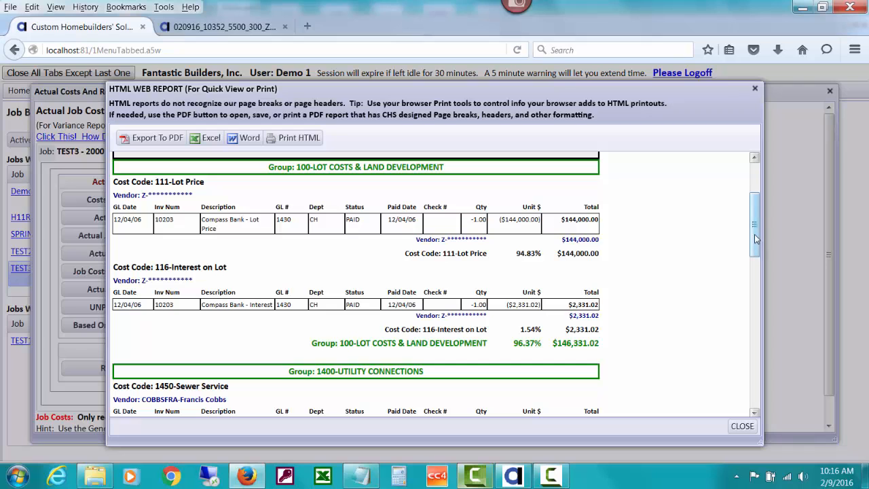
{"action": "mouse_move", "coordinate": [756, 231]}
{"action": "left_mouse_down"}
{"action": "mouse_move", "coordinate": [756, 197]}
{"action": "mouse_move", "coordinate": [754, 233]}
{"action": "left_mouse_up"}
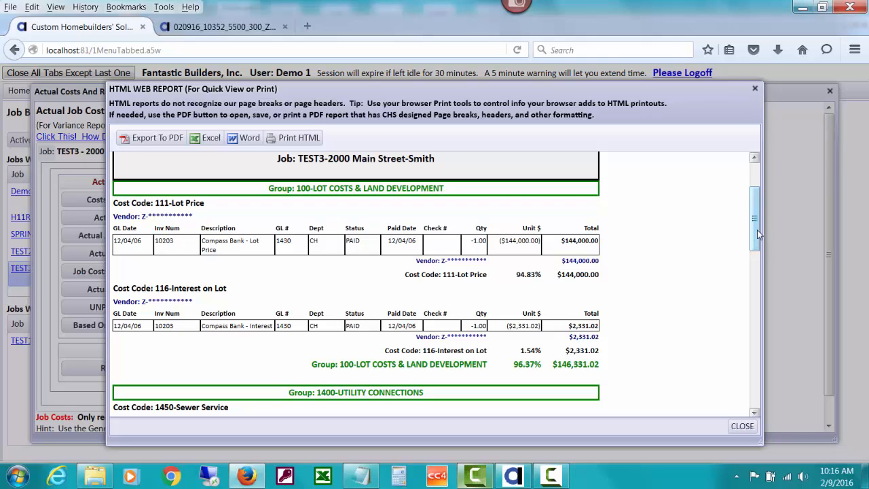
{"action": "left_click_drag", "start_coordinate": [756, 223], "coordinate": [754, 241]}
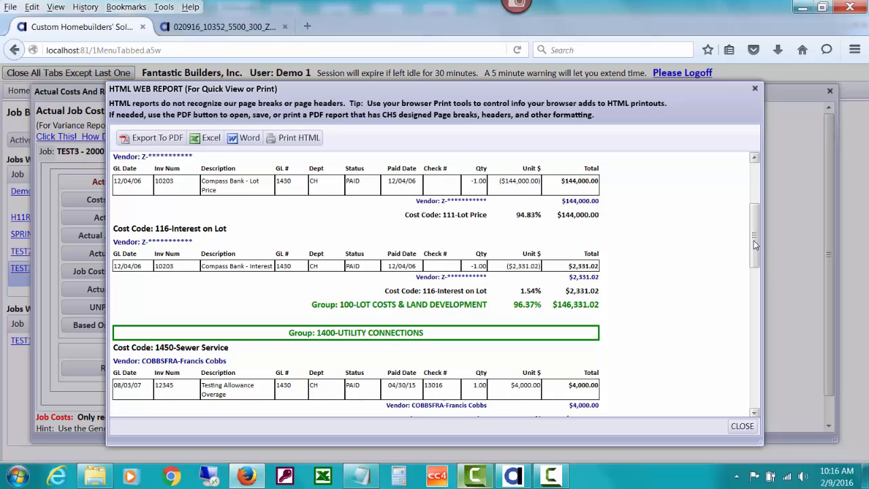
{"action": "left_click_drag", "start_coordinate": [754, 240], "coordinate": [755, 215]}
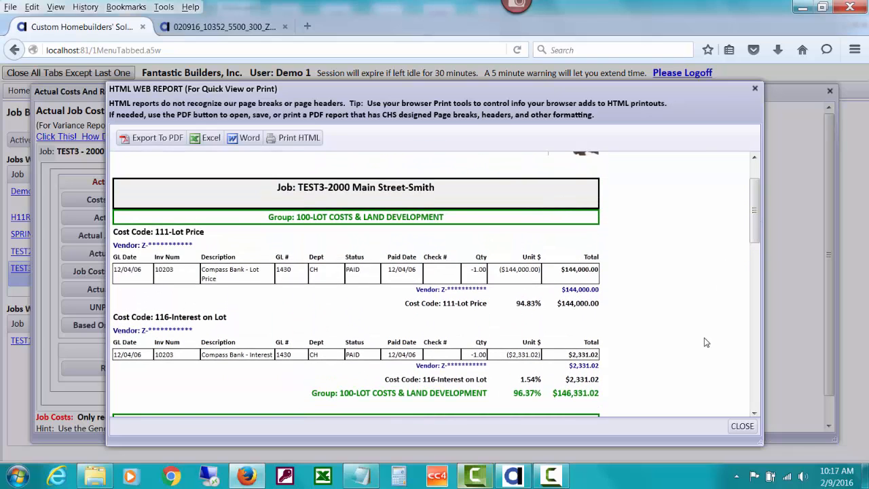
{"action": "left_click", "coordinate": [739, 425]}
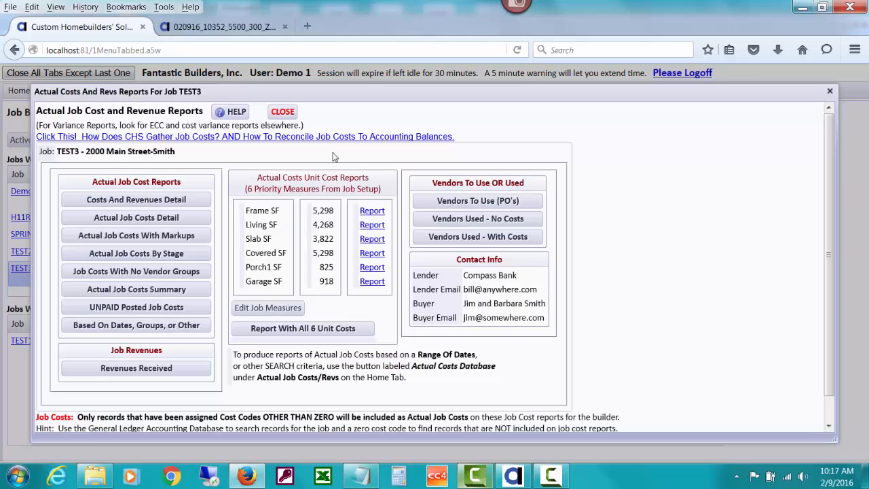
{"action": "left_click", "coordinate": [283, 112]}
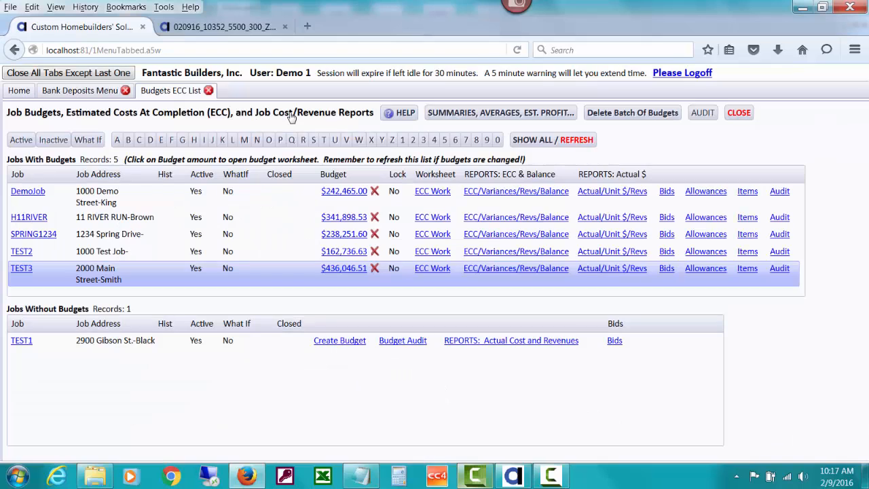
- Check the actual cost details for cost codes 111 Lot Price and 116 Interest on Lot in TEST3's Estimated Costs At Completion worksheet
{"action": "left_click", "coordinate": [432, 270]}
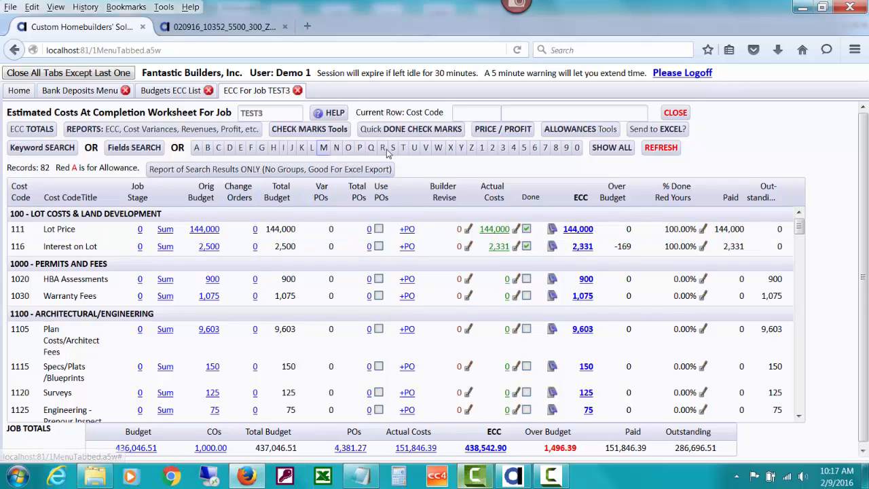
{"action": "left_click", "coordinate": [493, 234]}
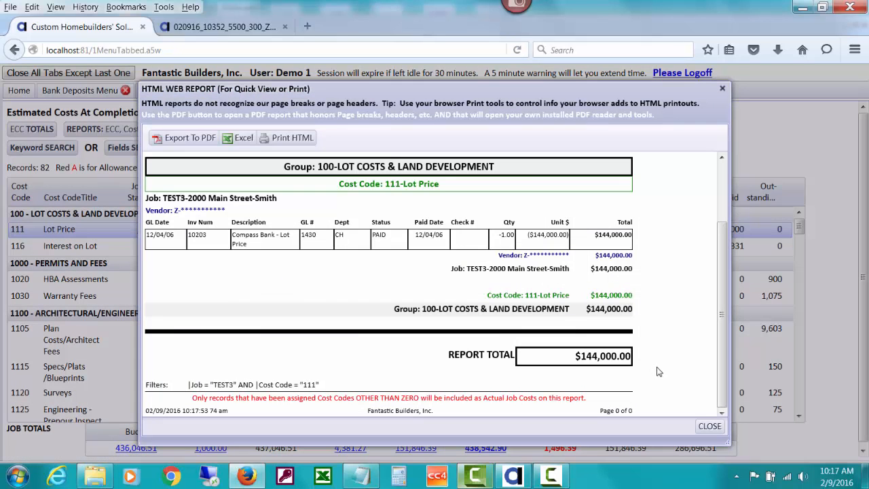
{"action": "left_click", "coordinate": [707, 428]}
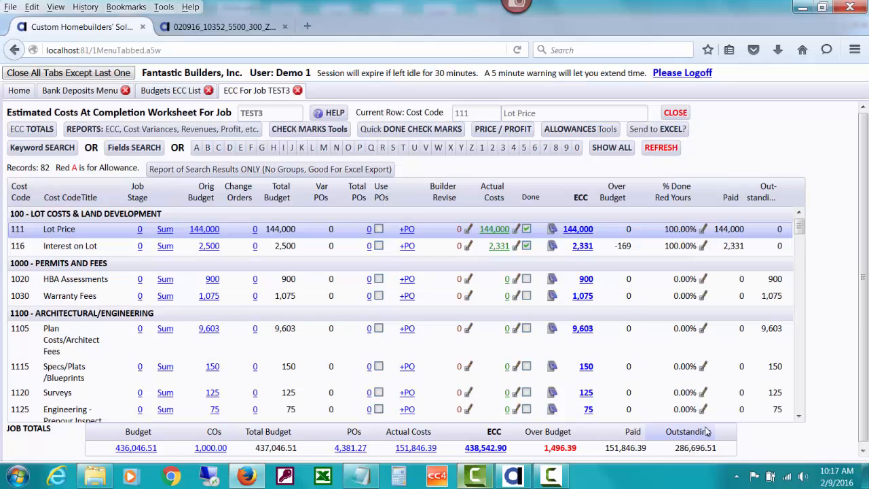
{"action": "left_click", "coordinate": [500, 247]}
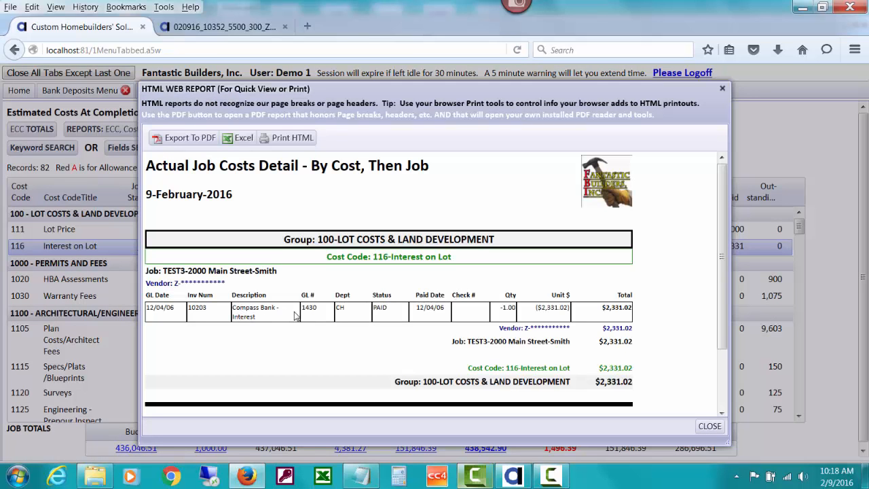
{"action": "left_click", "coordinate": [706, 426]}
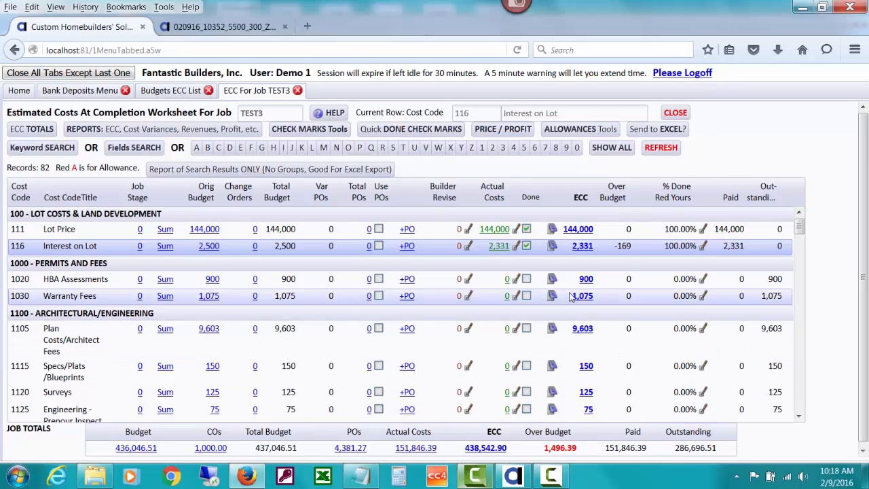